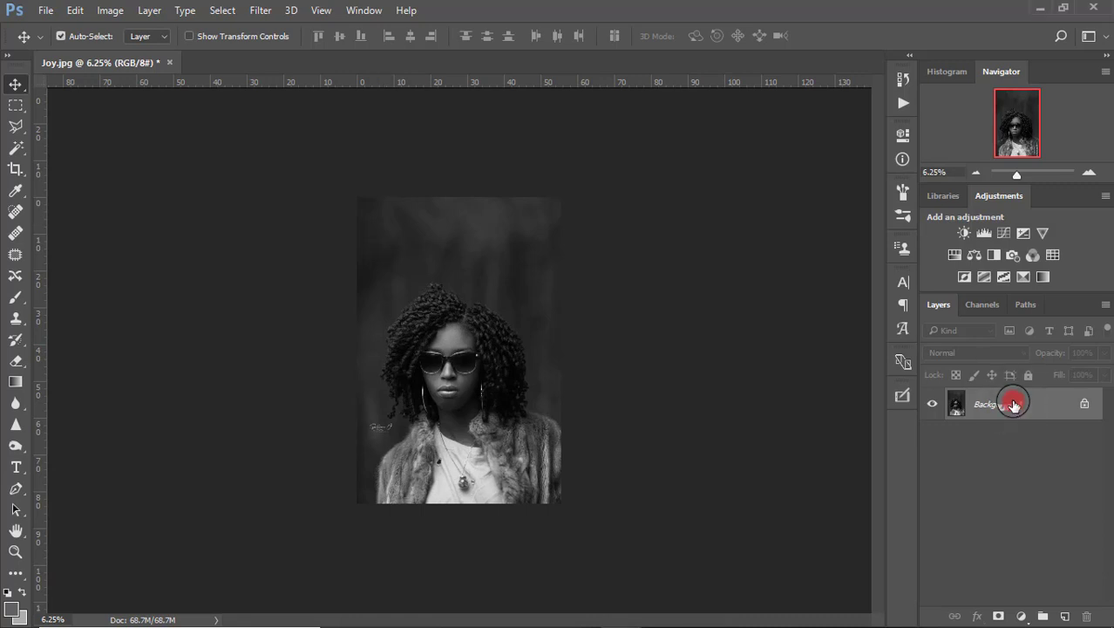
Duplicate the portrait layer twice above the Background.
{"action": "key", "text": "ctrl+j"}
{"action": "key", "text": "ctrl+j"}
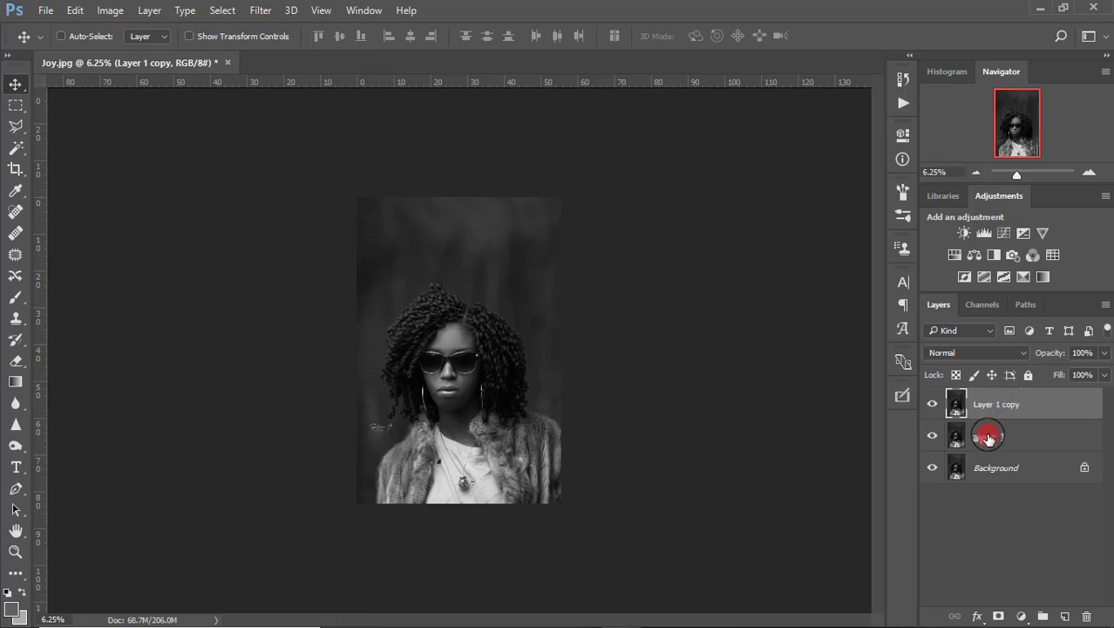
{"action": "left_click", "coordinate": [987, 436]}
{"action": "left_click", "coordinate": [1003, 402]}
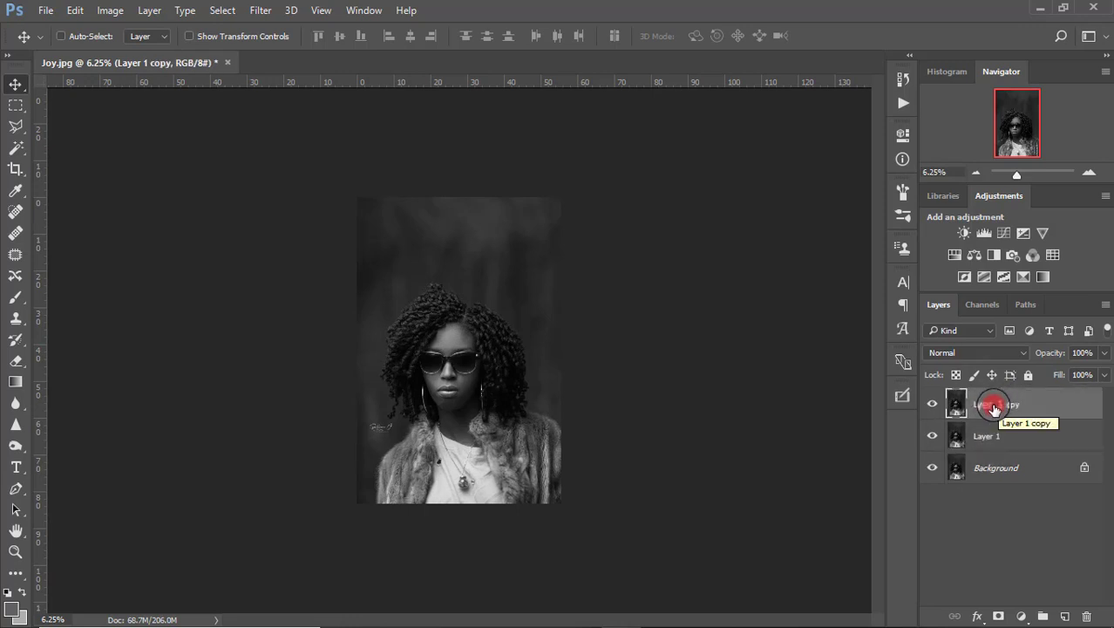
Rename the two copies 'multiply' and 'screen'.
{"action": "double_click", "coordinate": [992, 444]}
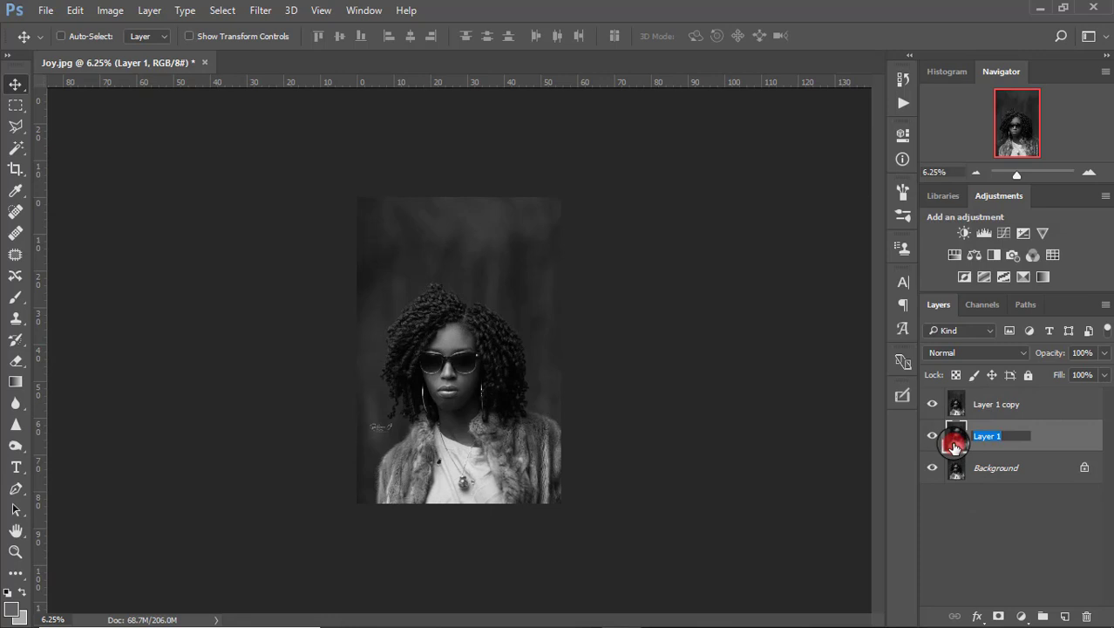
{"action": "type", "text": "multiply"}
{"action": "key", "text": "Return"}
{"action": "left_click", "coordinate": [1011, 409]}
{"action": "double_click", "coordinate": [1012, 407]}
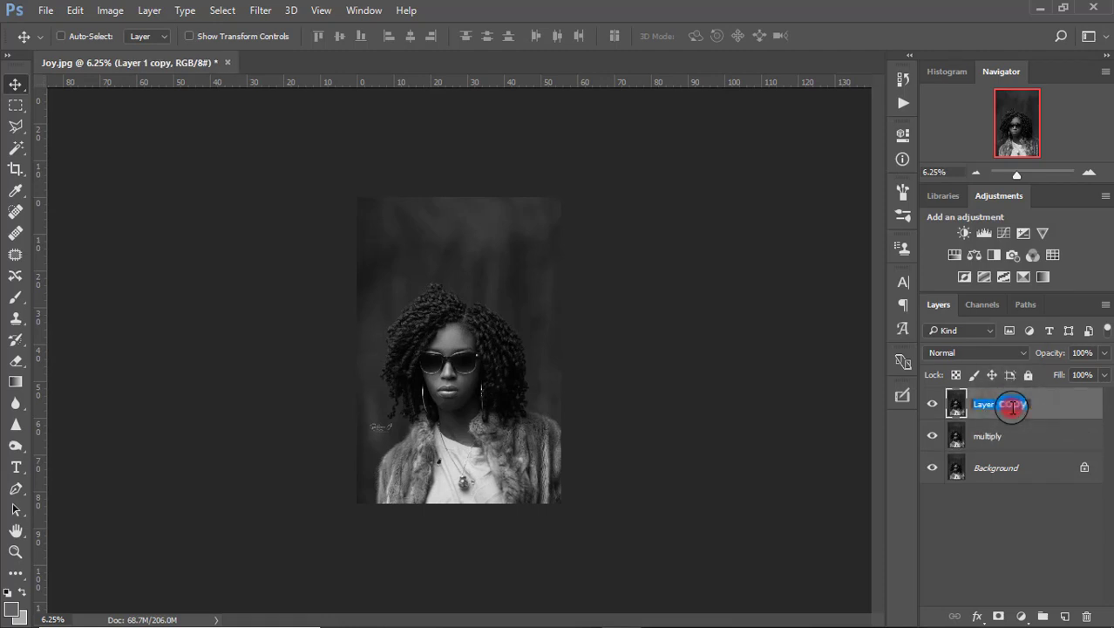
{"action": "type", "text": "screen"}
{"action": "key", "text": "Return"}
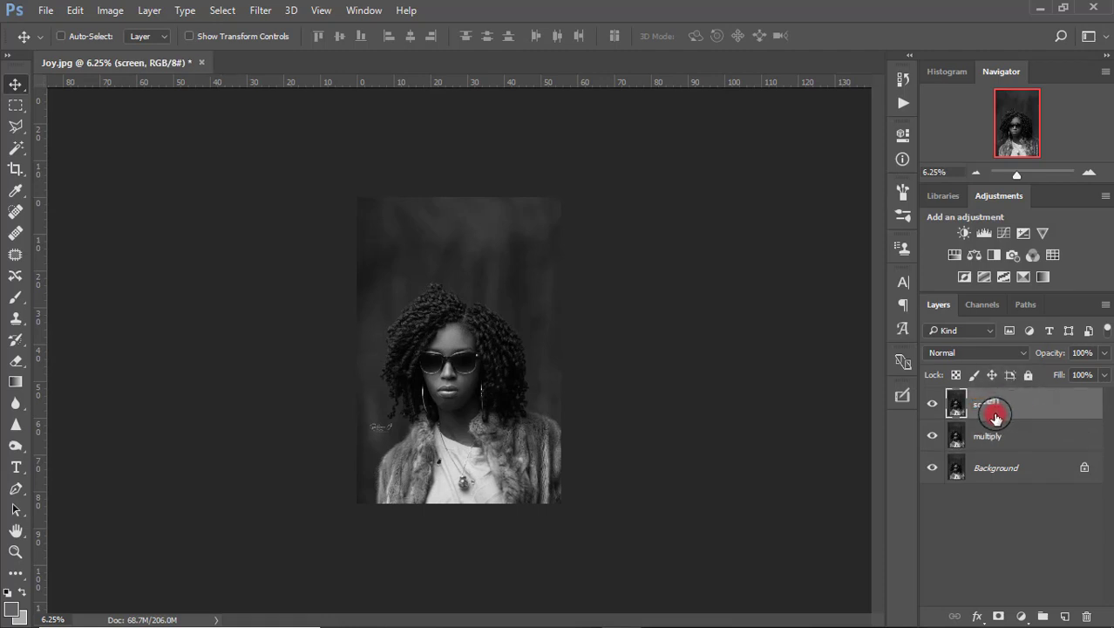
Select both the multiply and screen layers together.
{"action": "left_click", "coordinate": [999, 436]}
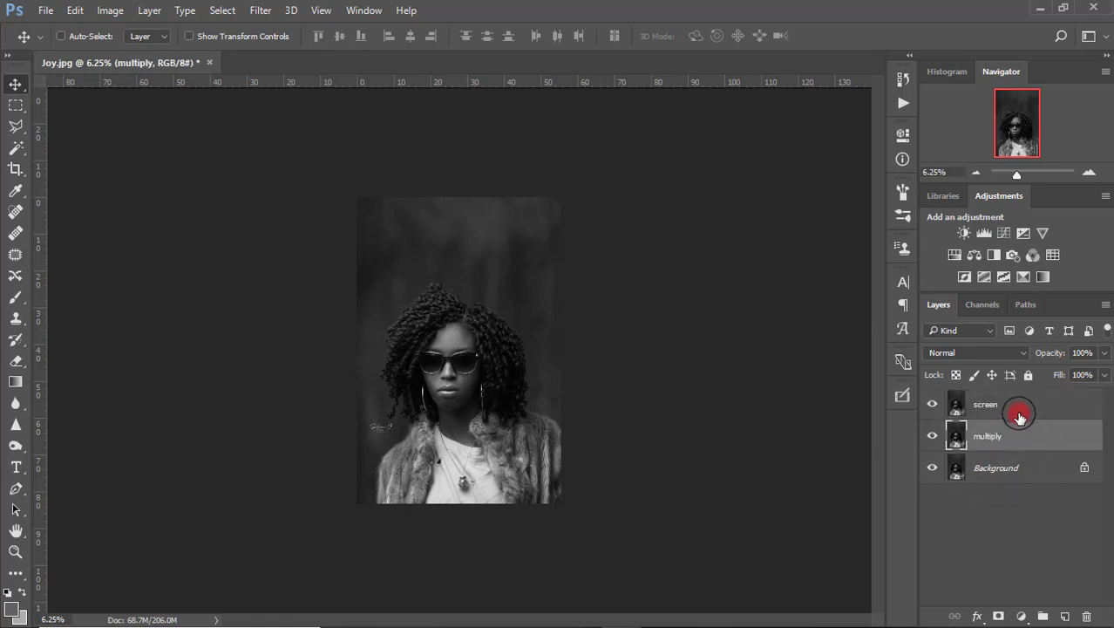
{"action": "left_click", "coordinate": [1018, 414], "text": "shift"}
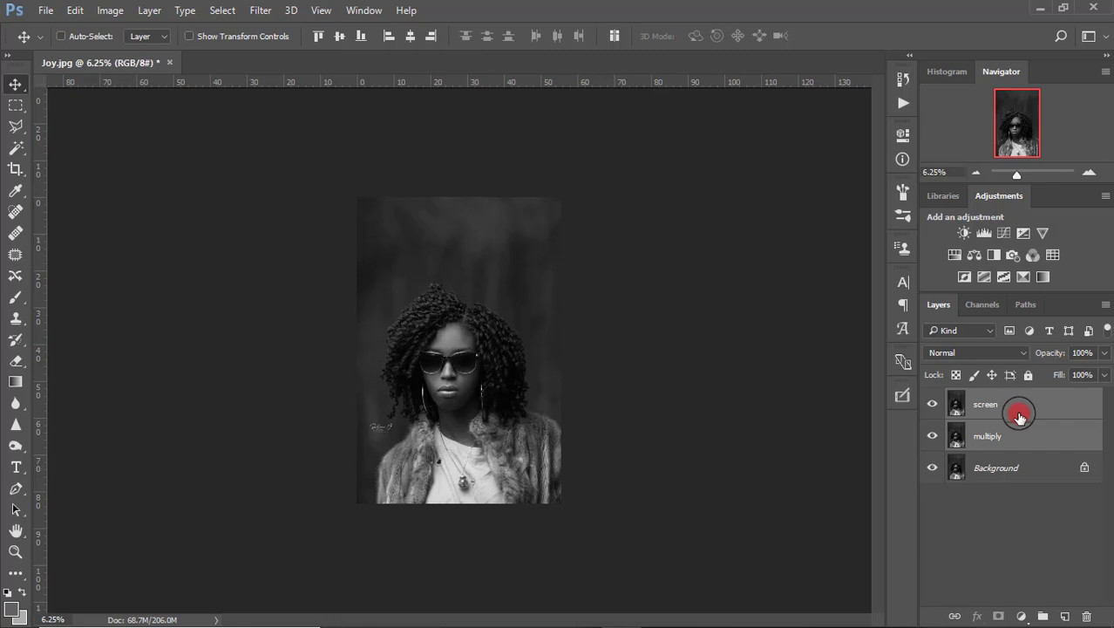
{"action": "left_click_drag", "start_coordinate": [1021, 438], "coordinate": [983, 405]}
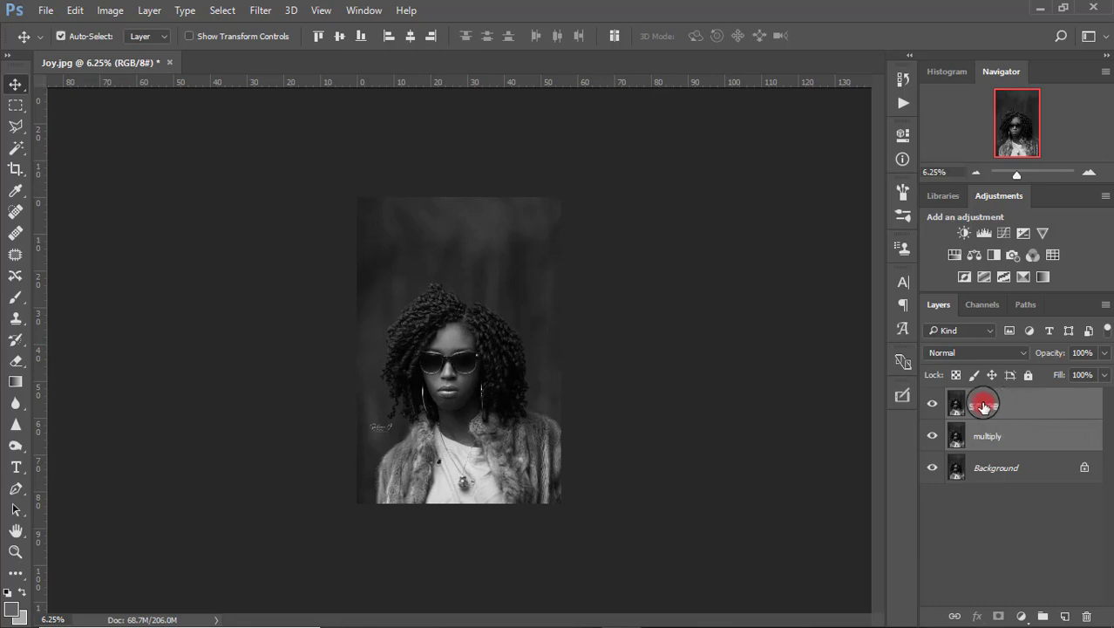
Group the multiply and screen layers with Ctrl+G, name the group 'D&B', and expand it.
{"action": "key", "text": "ctrl+g"}
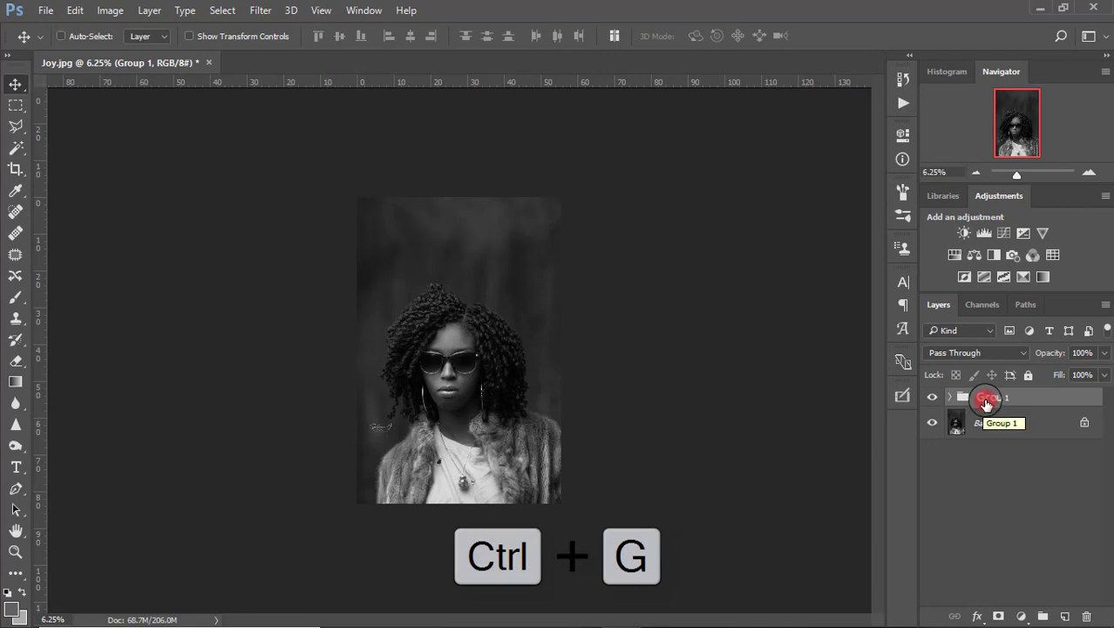
{"action": "double_click", "coordinate": [987, 398]}
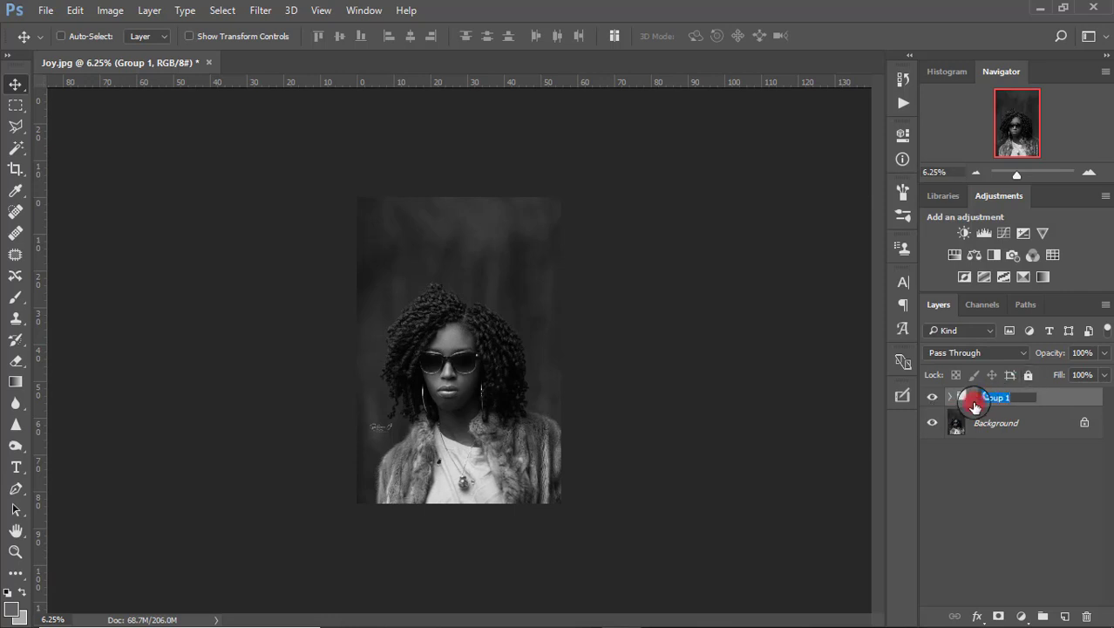
{"action": "key", "text": "BackSpace"}
{"action": "type", "text": "D&B"}
{"action": "key", "text": "Return"}
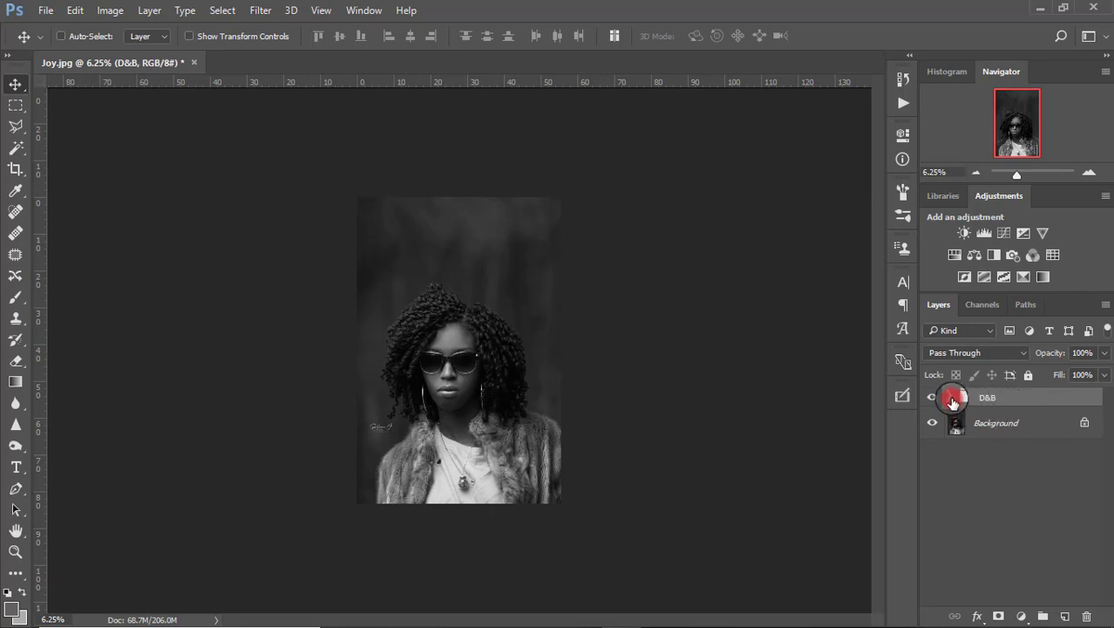
{"action": "left_click", "coordinate": [951, 398]}
{"action": "left_click", "coordinate": [1021, 455]}
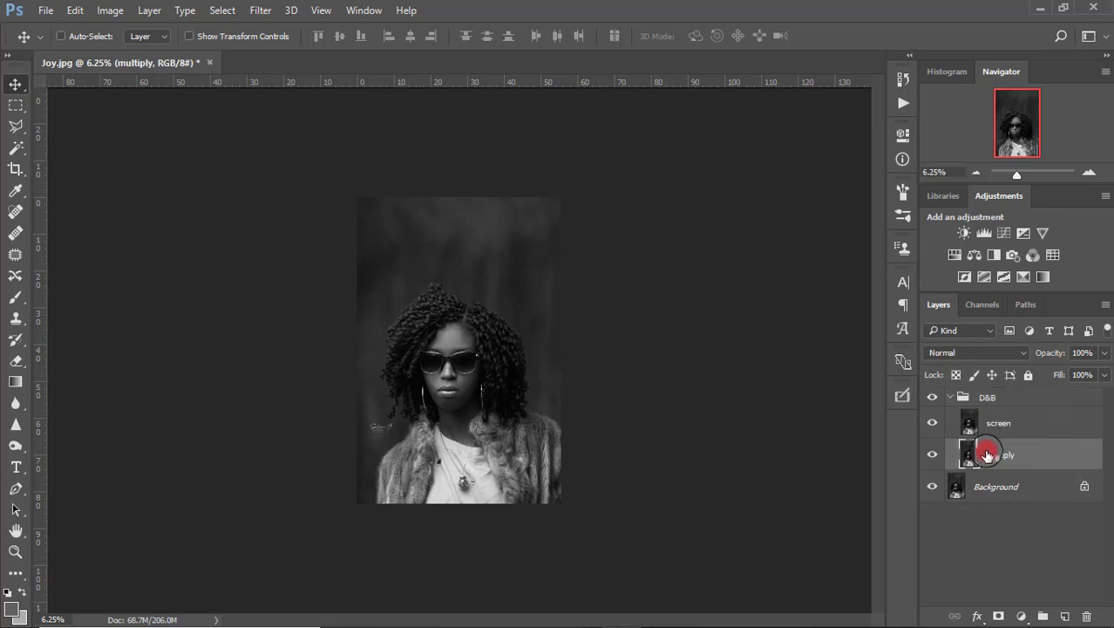
{"action": "left_click", "coordinate": [1000, 616]}
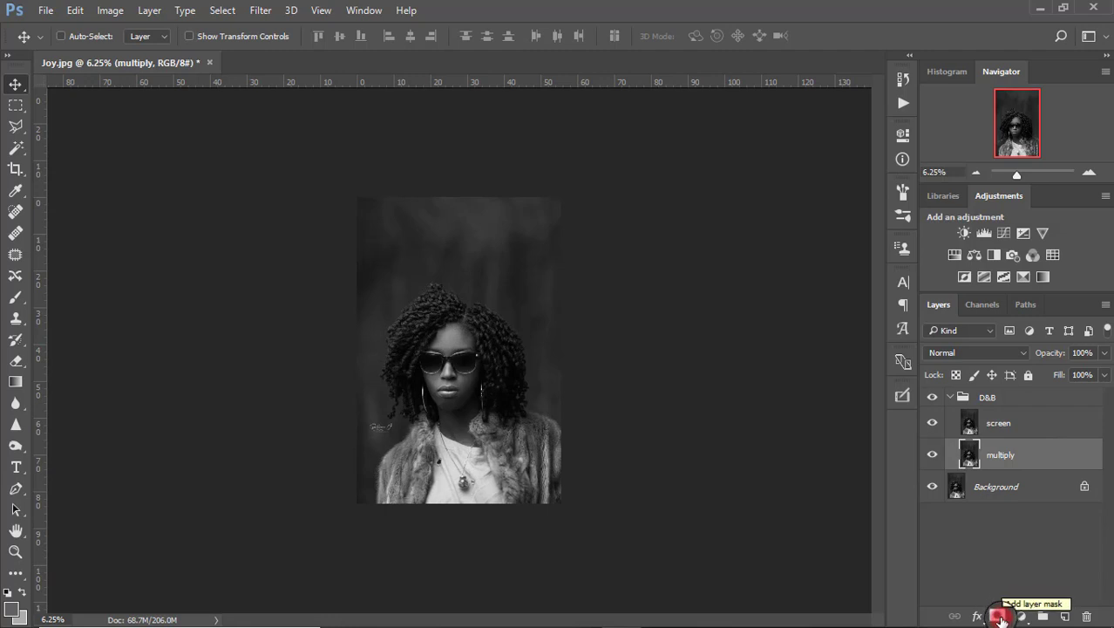
{"action": "left_click_drag", "start_coordinate": [1003, 454], "coordinate": [1017, 423]}
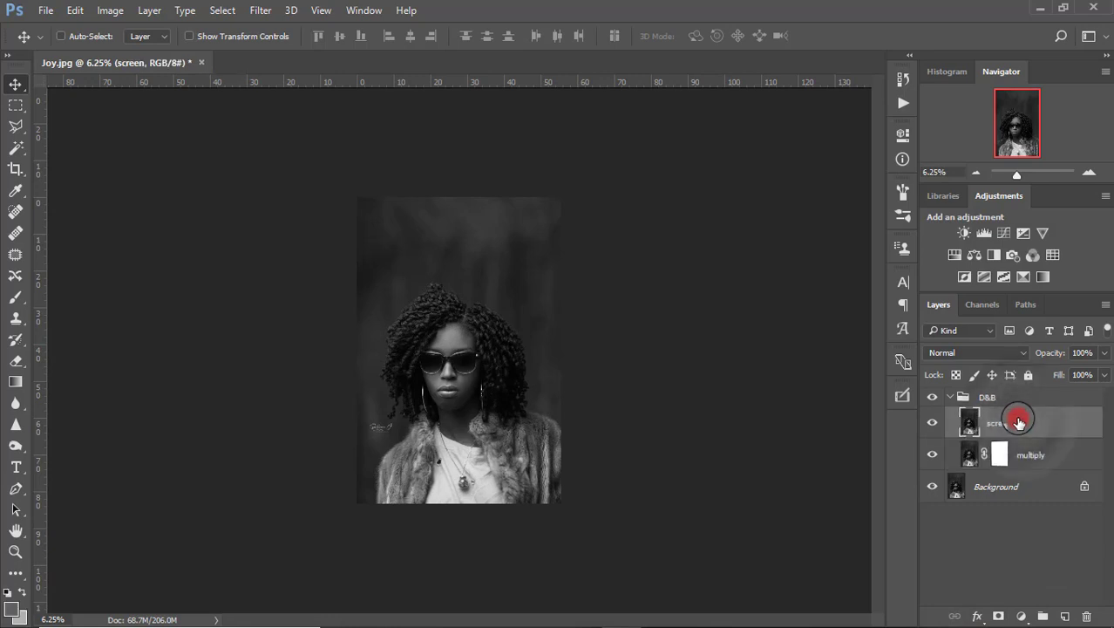
{"action": "left_click", "coordinate": [1000, 616]}
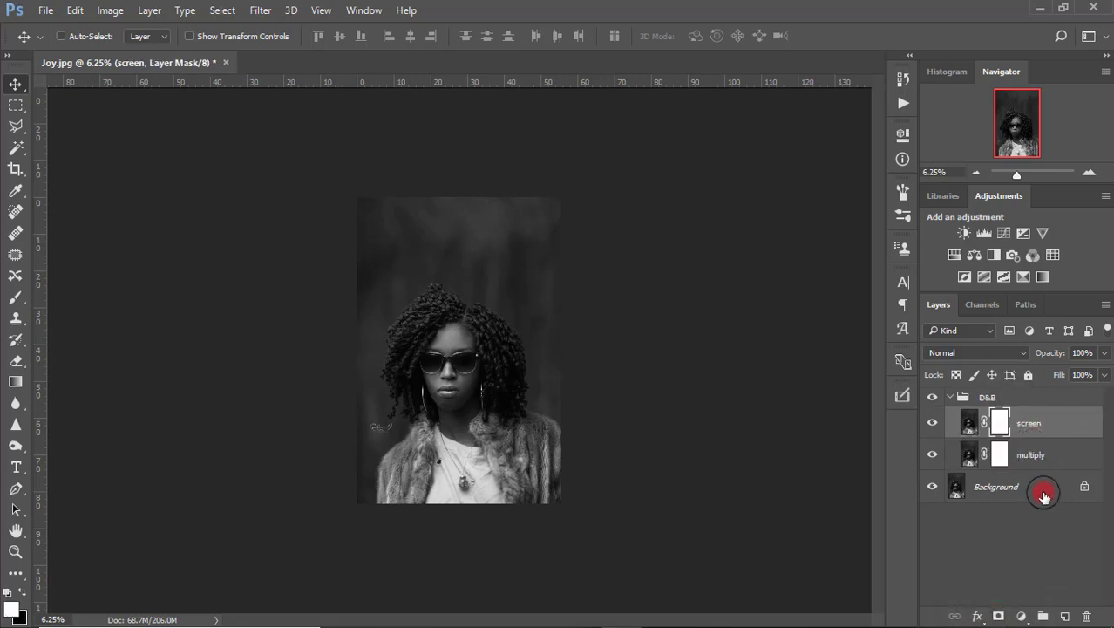
{"action": "mouse_move", "coordinate": [995, 433]}
{"action": "left_mouse_down"}
{"action": "mouse_move", "coordinate": [1004, 426]}
{"action": "mouse_move", "coordinate": [998, 460]}
{"action": "left_mouse_up"}
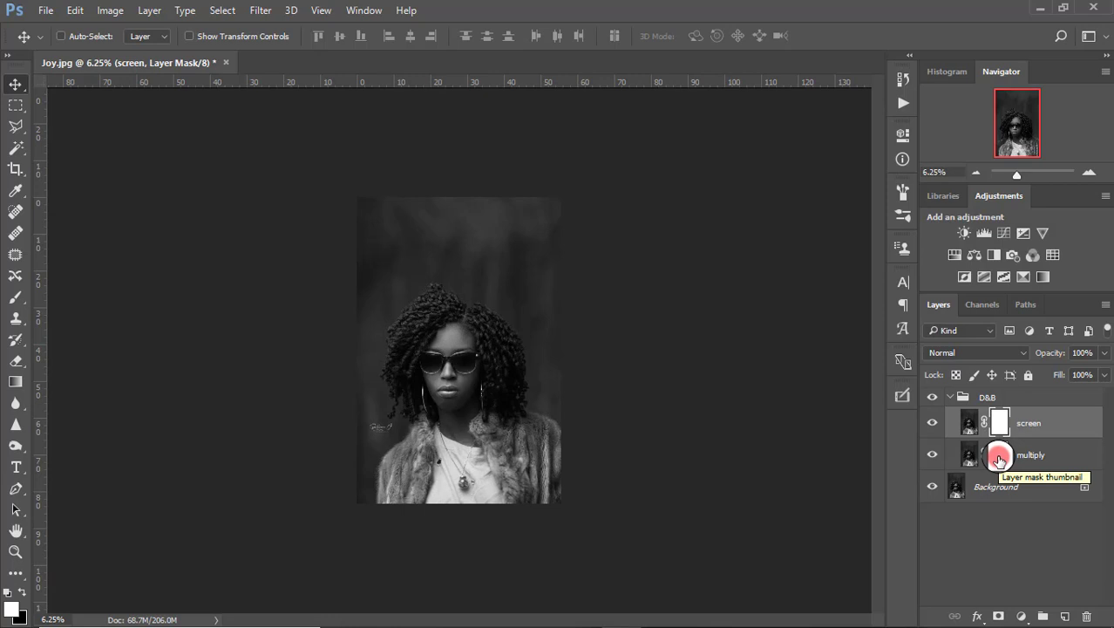
{"action": "key", "text": "ctrl"}
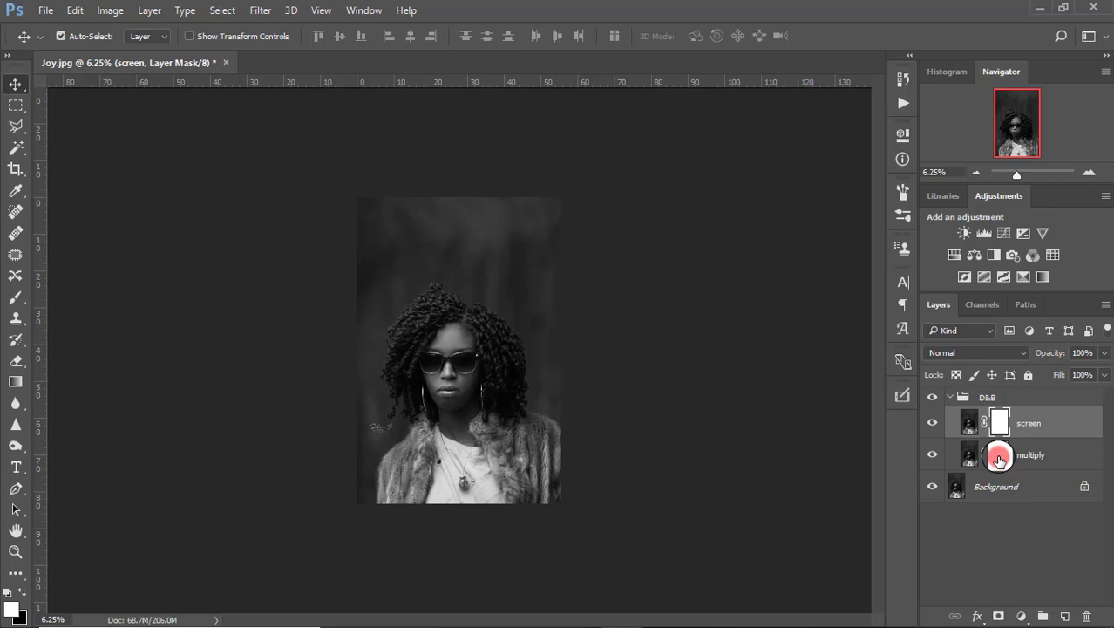
{"action": "key", "text": "ctrl+z"}
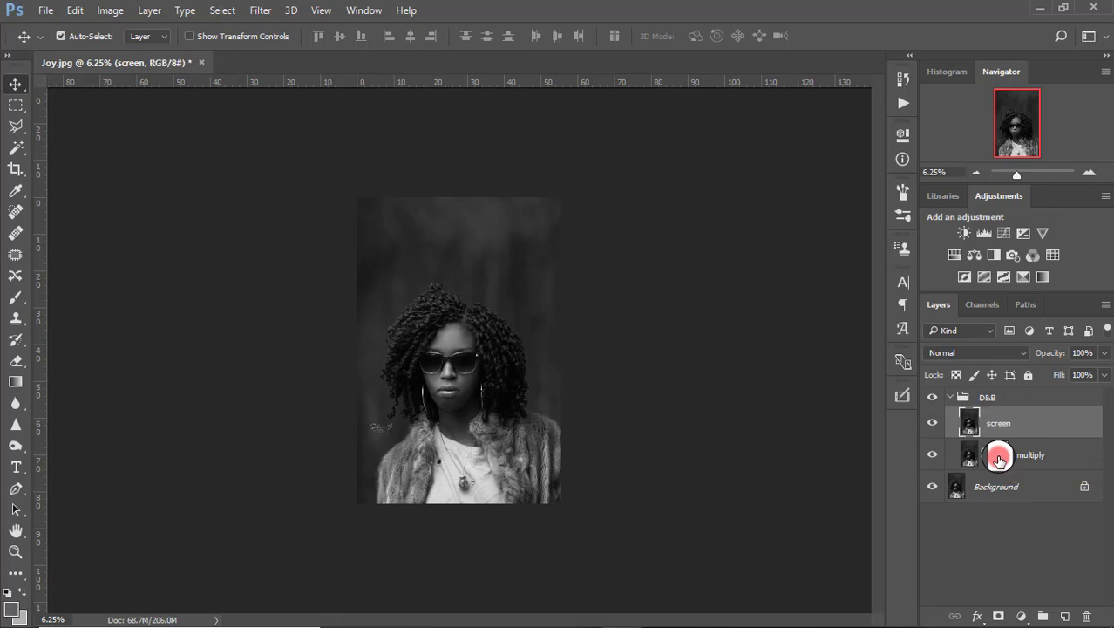
{"action": "key", "text": "ctrl+alt+z"}
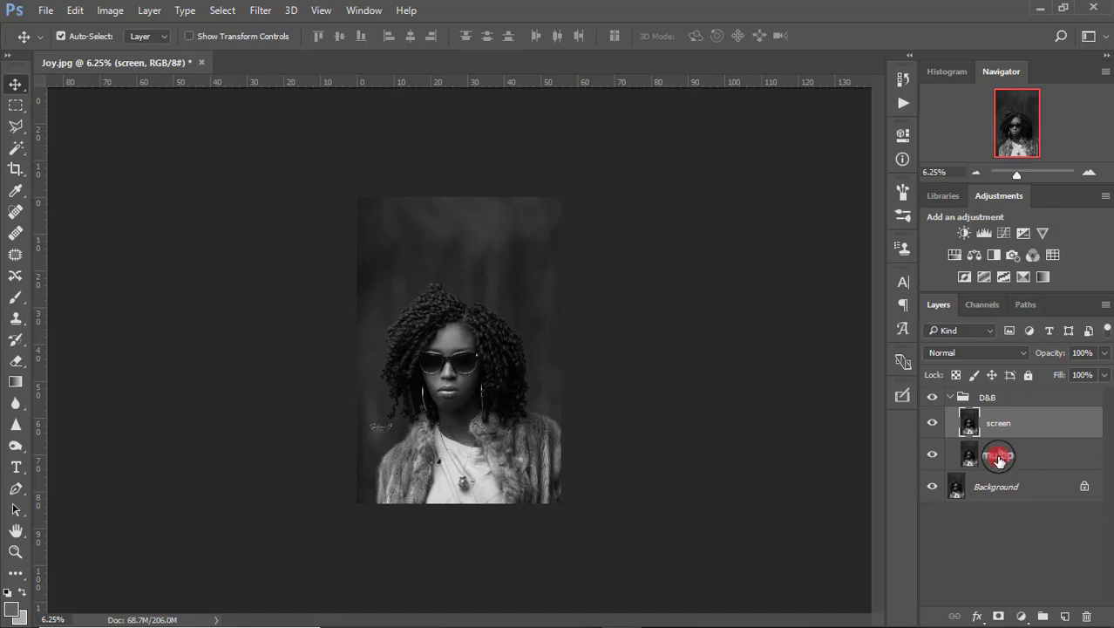
{"action": "left_click", "coordinate": [998, 457]}
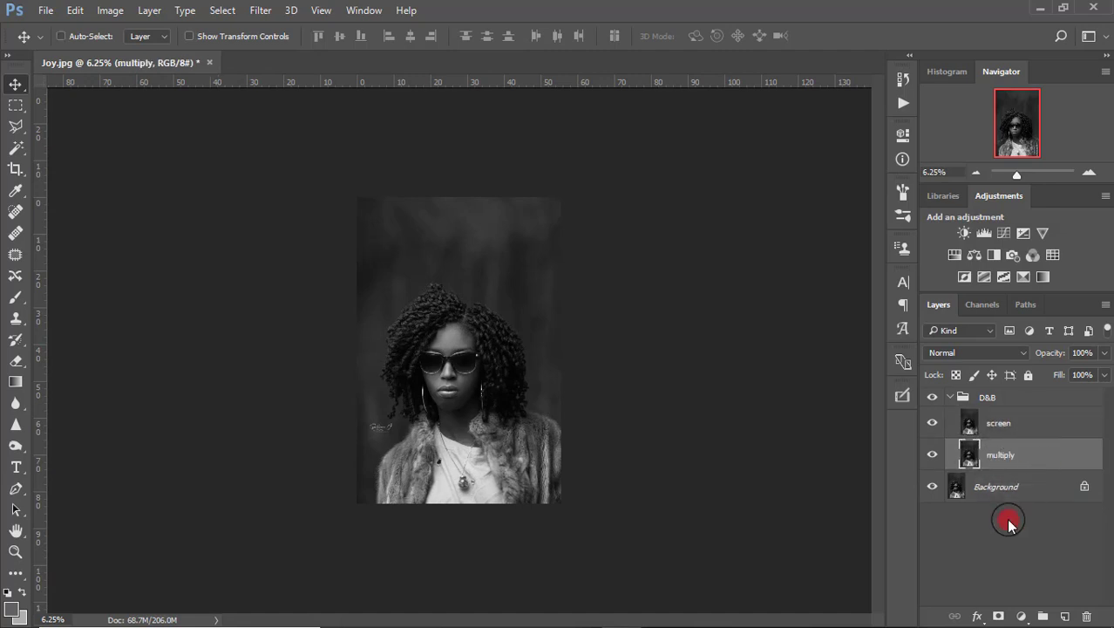
Add black hide-all layer masks to the multiply layer and the screen layer.
{"action": "left_click", "coordinate": [998, 617], "text": "alt"}
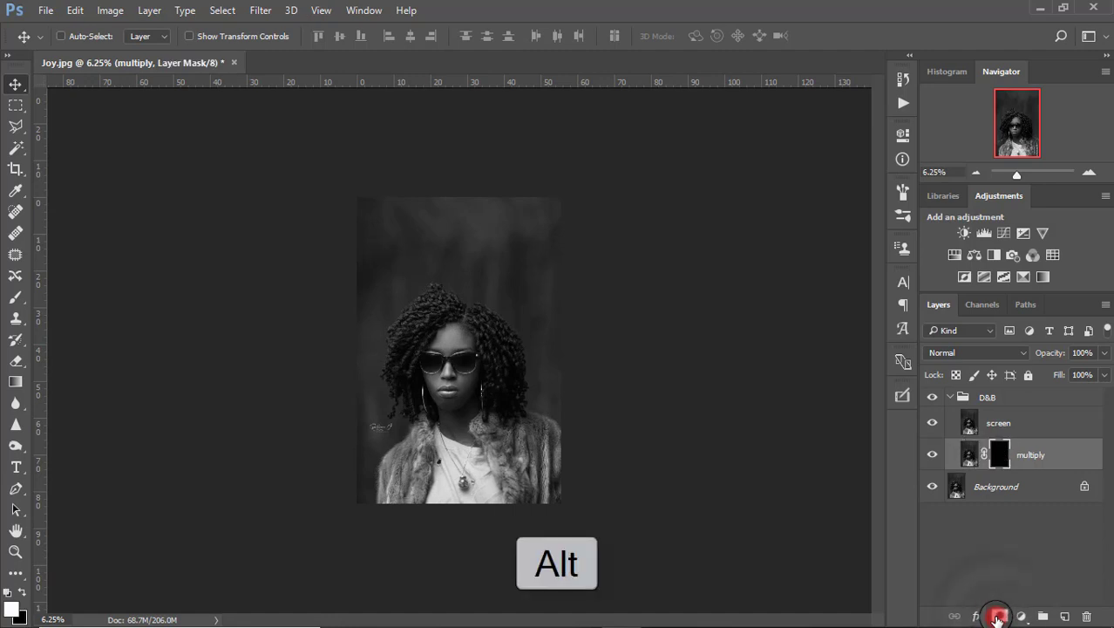
{"action": "left_click", "coordinate": [994, 427]}
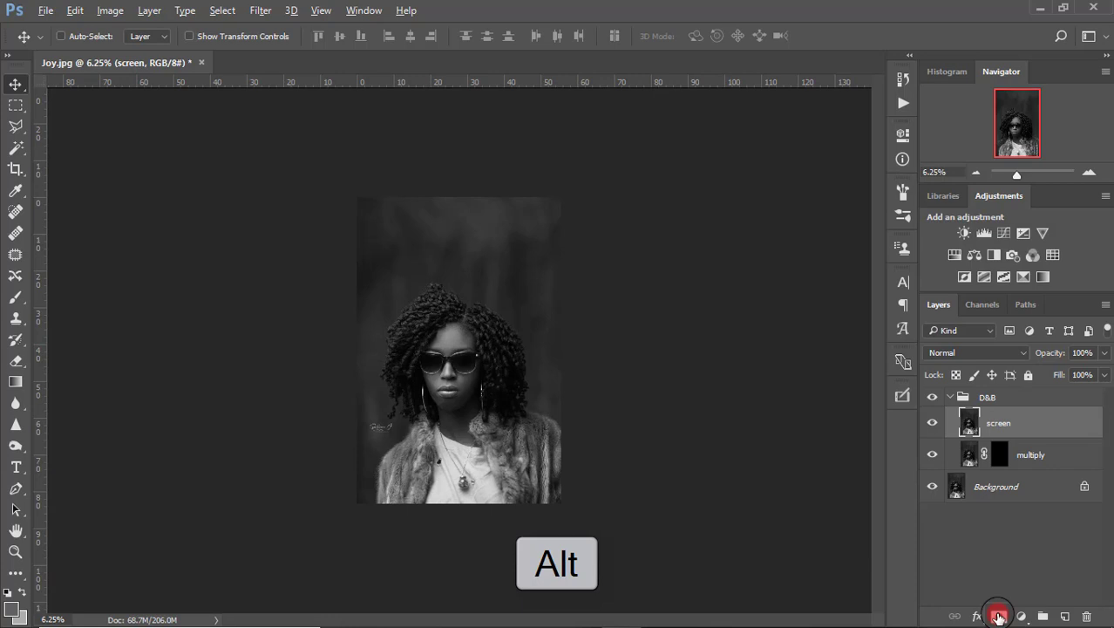
{"action": "left_click", "coordinate": [999, 616], "text": "alt"}
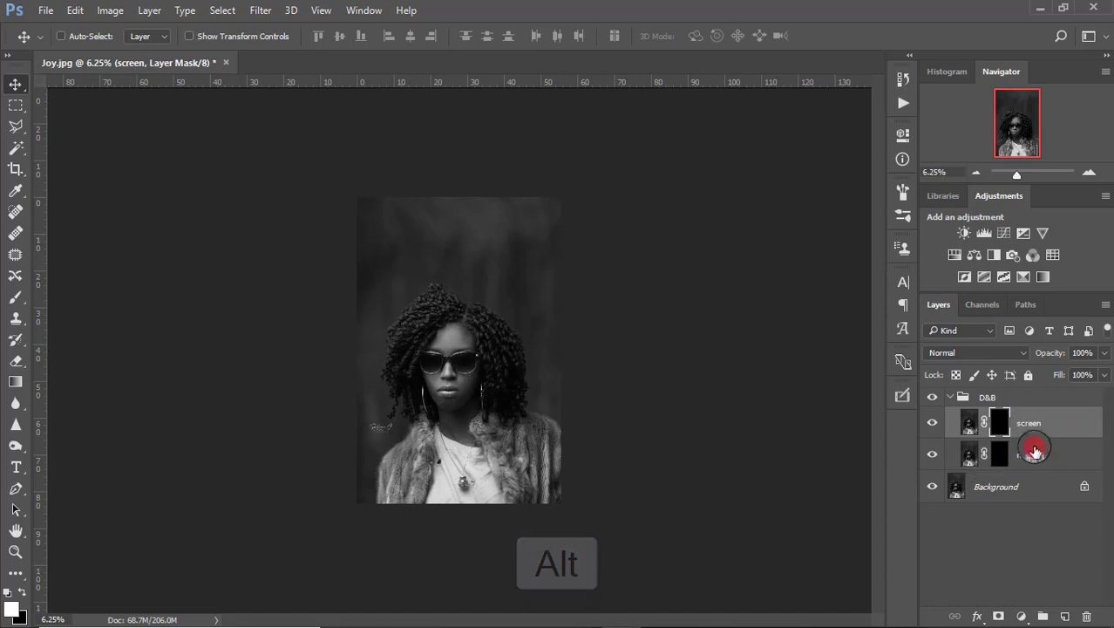
{"action": "left_click", "coordinate": [1016, 398]}
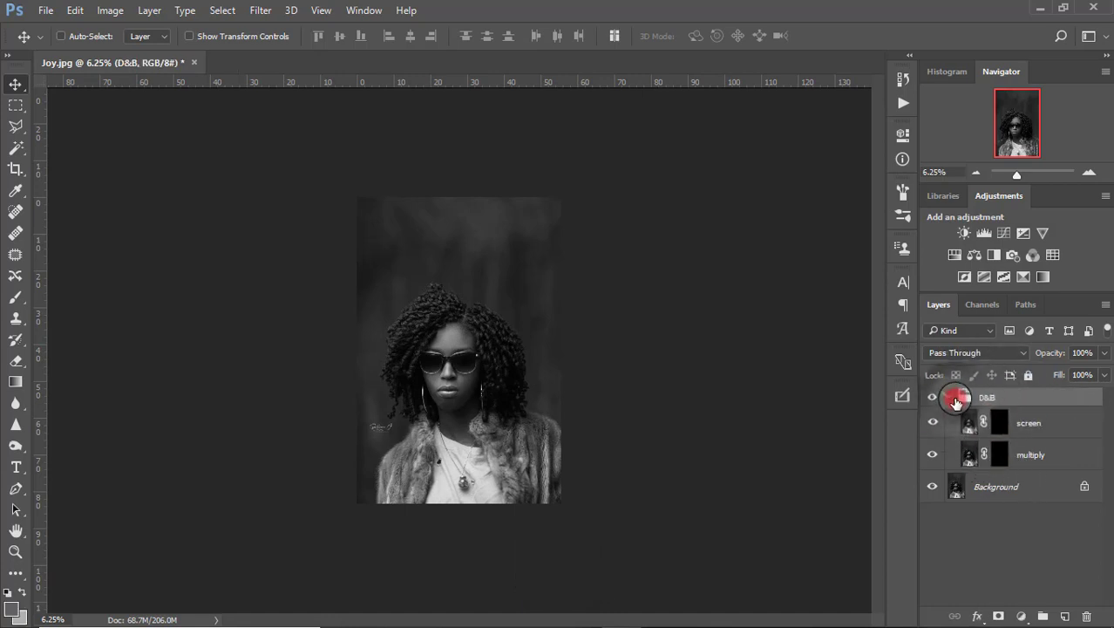
Add a white layer mask to the D&B group.
{"action": "left_click", "coordinate": [950, 397]}
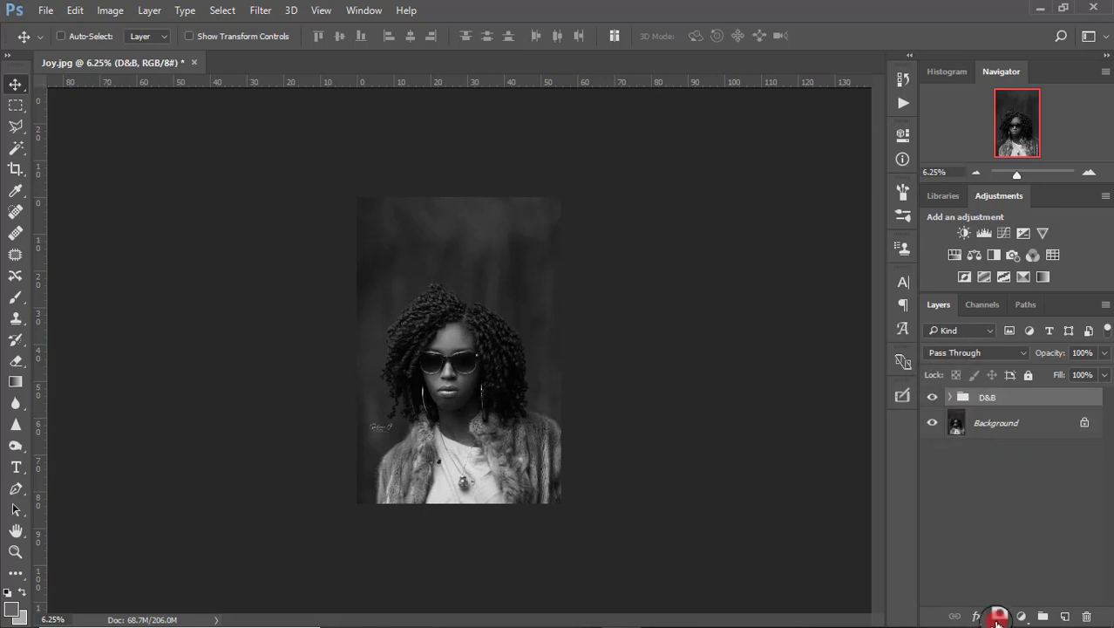
{"action": "left_click", "coordinate": [999, 617]}
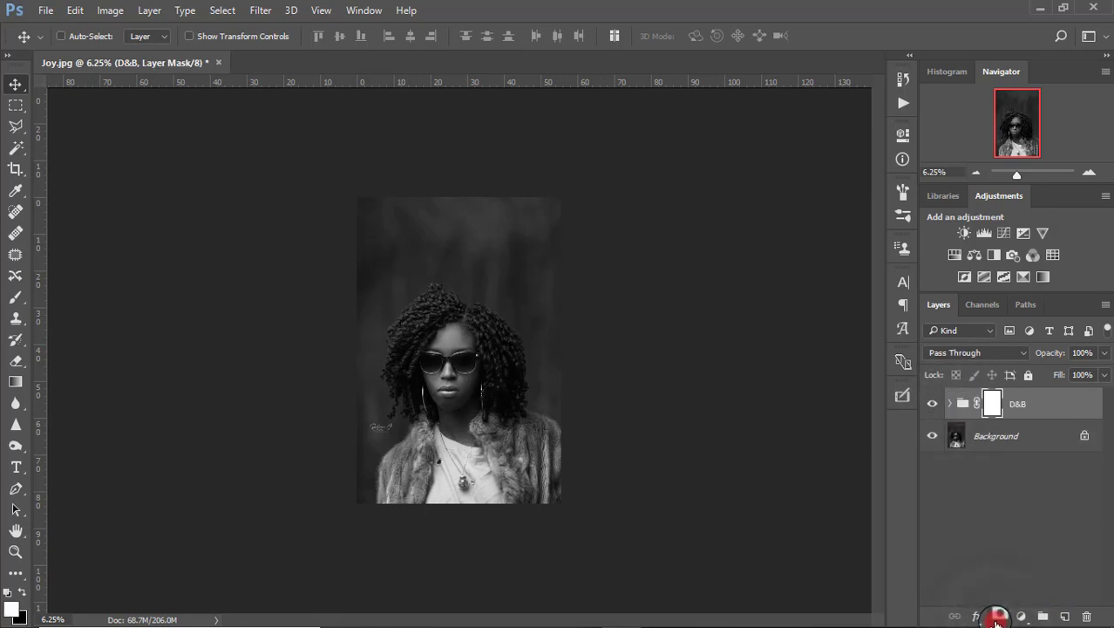
{"action": "left_click", "coordinate": [951, 404]}
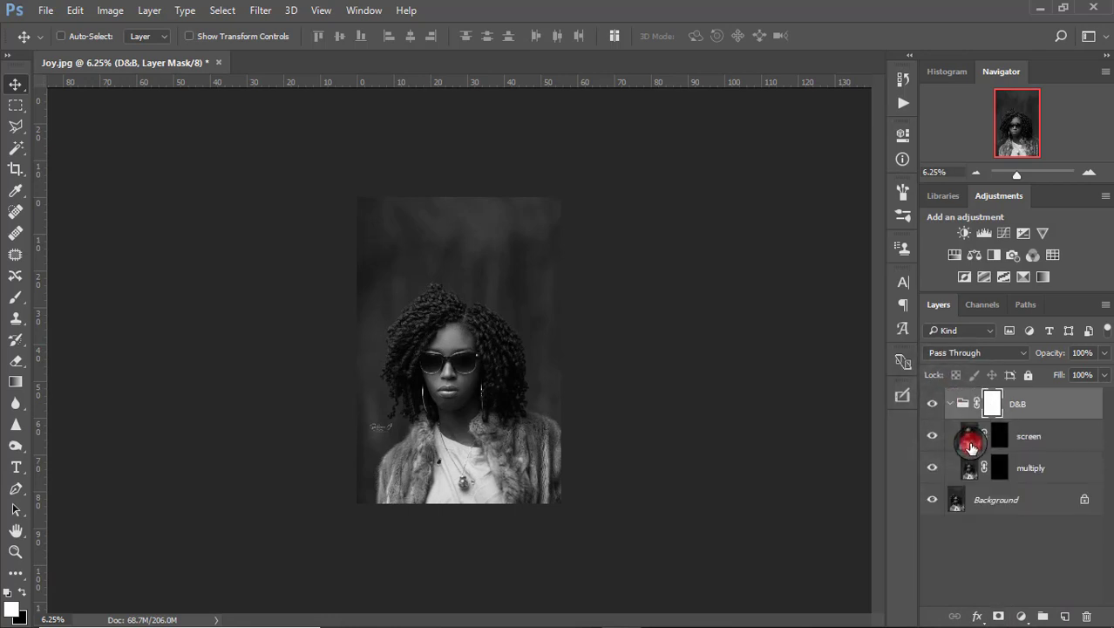
Set the multiply layer's blend mode to Multiply.
{"action": "left_click", "coordinate": [964, 466]}
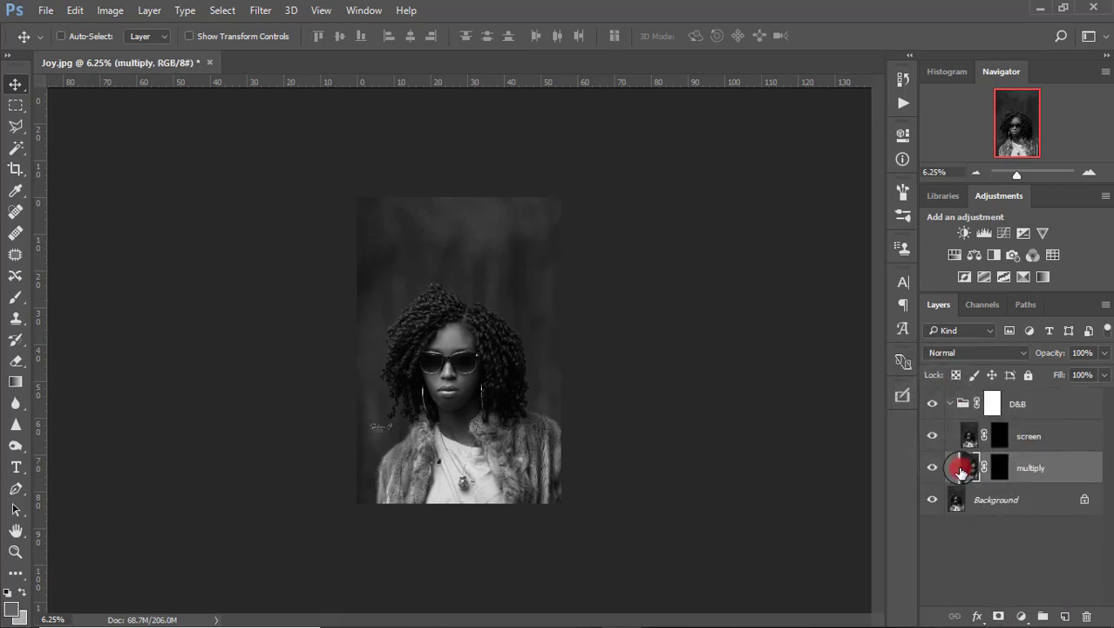
{"action": "double_click", "coordinate": [1028, 469]}
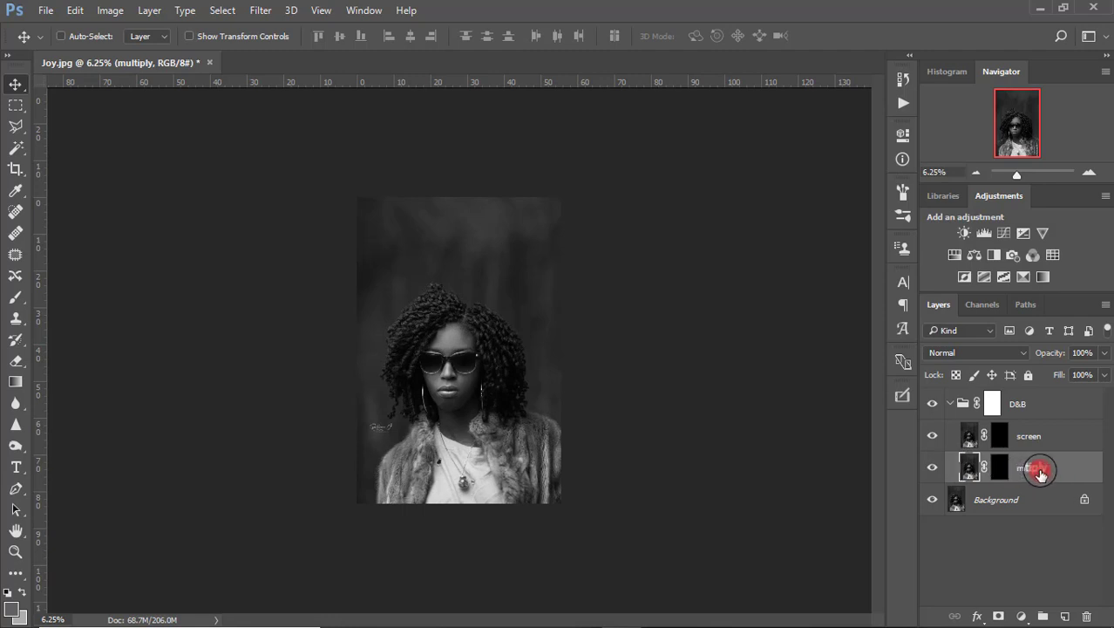
{"action": "left_click", "coordinate": [1002, 354]}
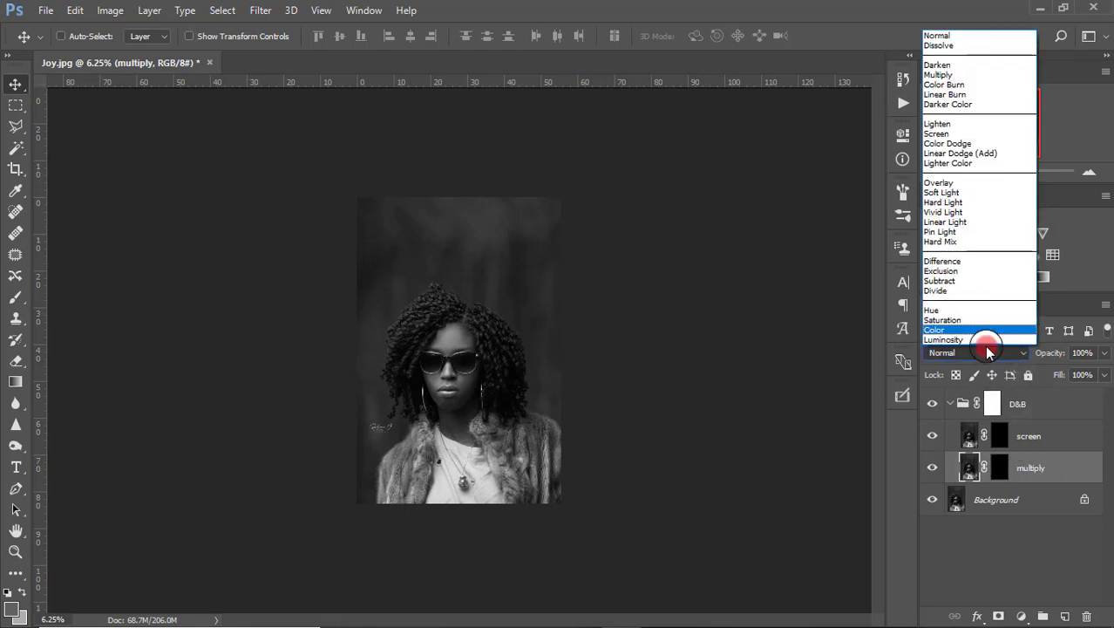
{"action": "left_click", "coordinate": [960, 75]}
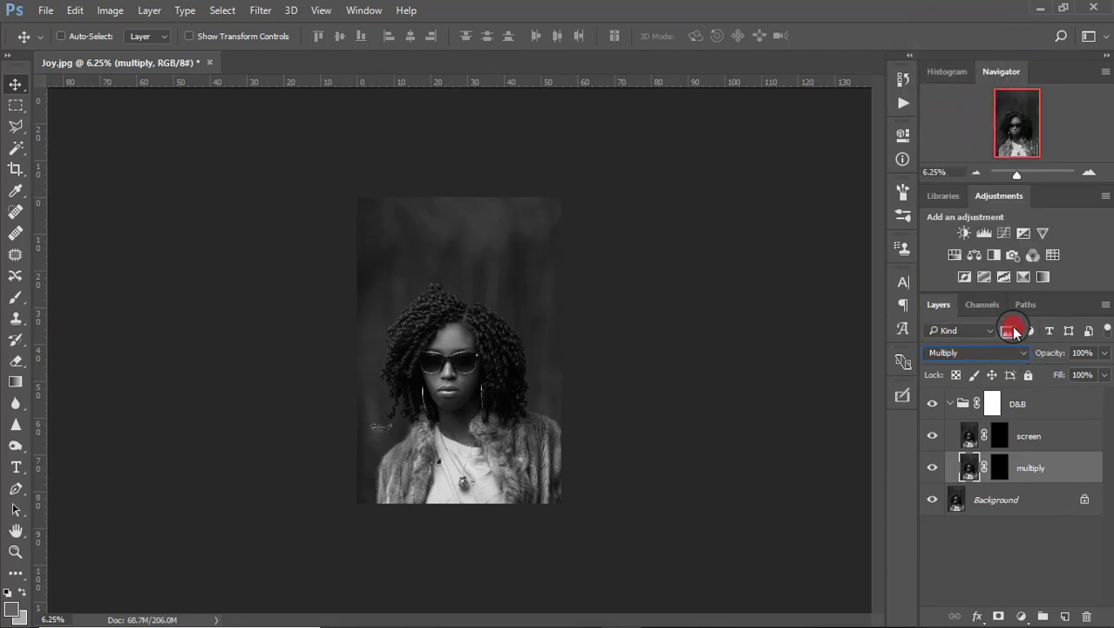
Set the screen layer's blend mode to Screen and target its mask.
{"action": "left_click", "coordinate": [1074, 433]}
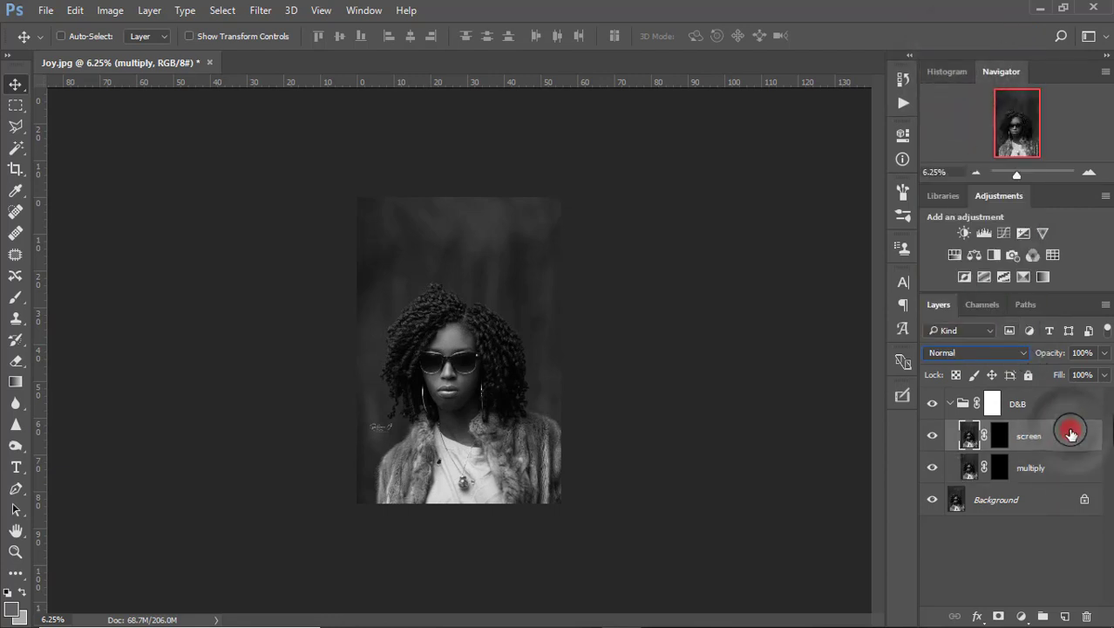
{"action": "left_click", "coordinate": [1001, 361]}
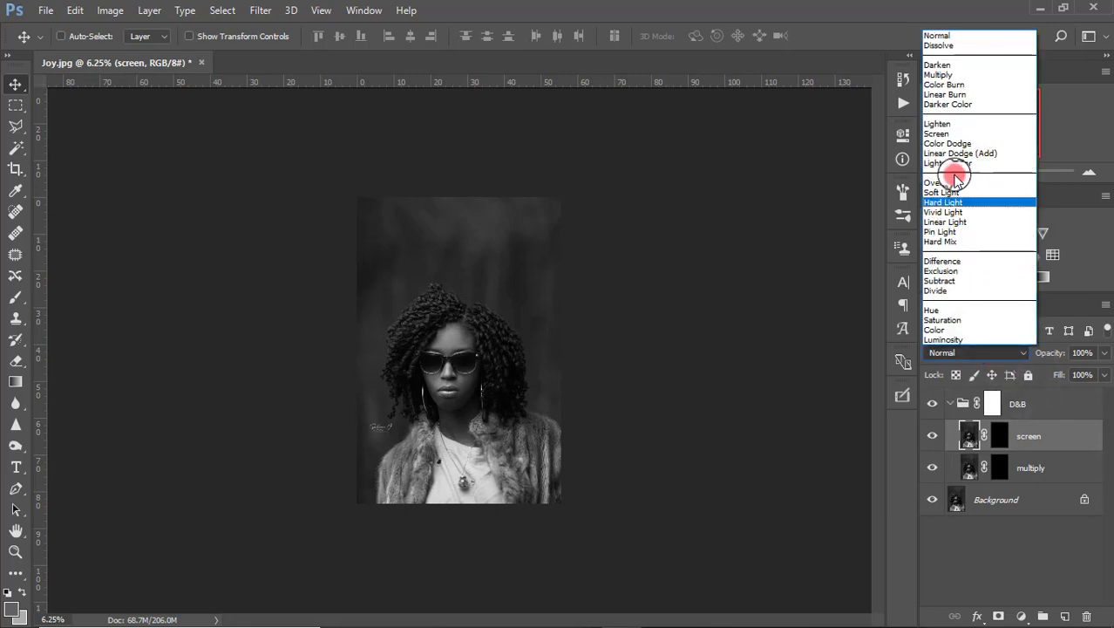
{"action": "left_click", "coordinate": [959, 134]}
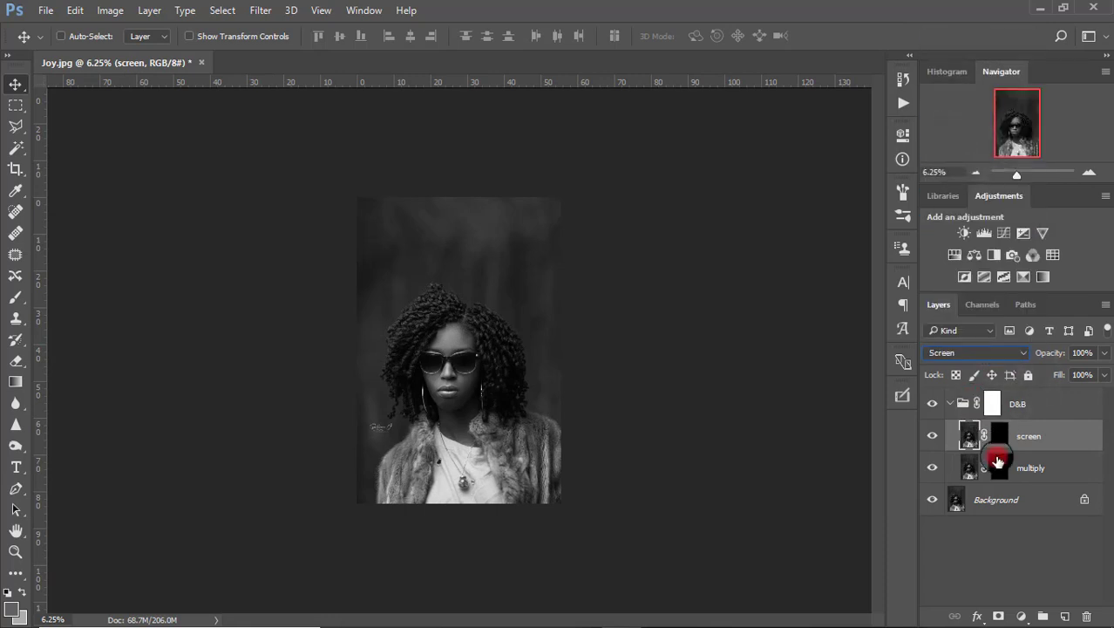
{"action": "left_click", "coordinate": [1030, 404]}
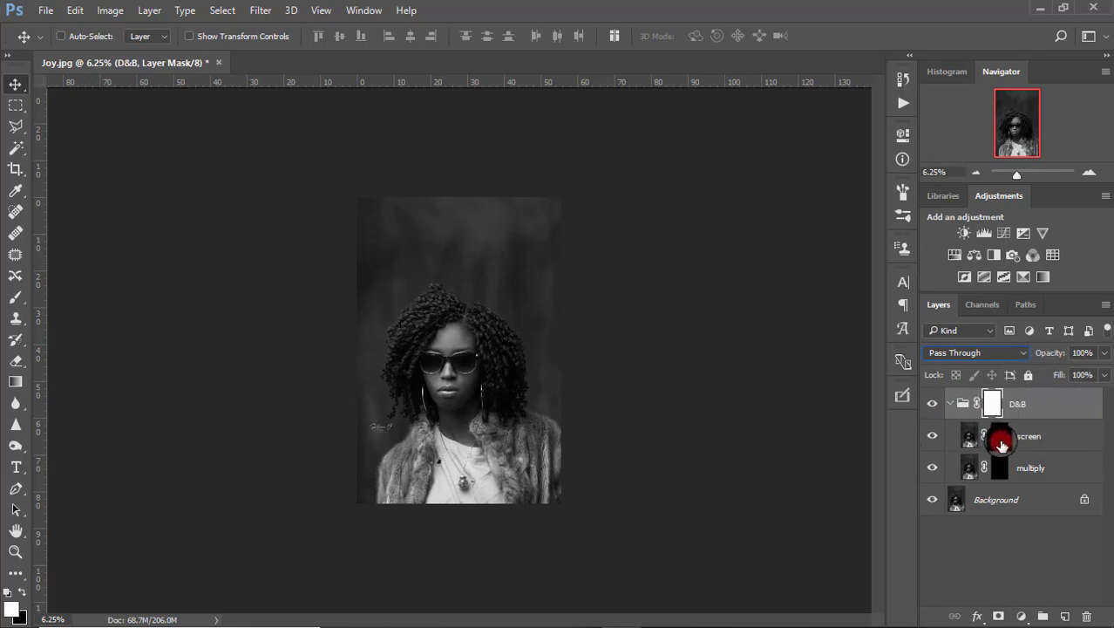
{"action": "left_click", "coordinate": [1001, 443]}
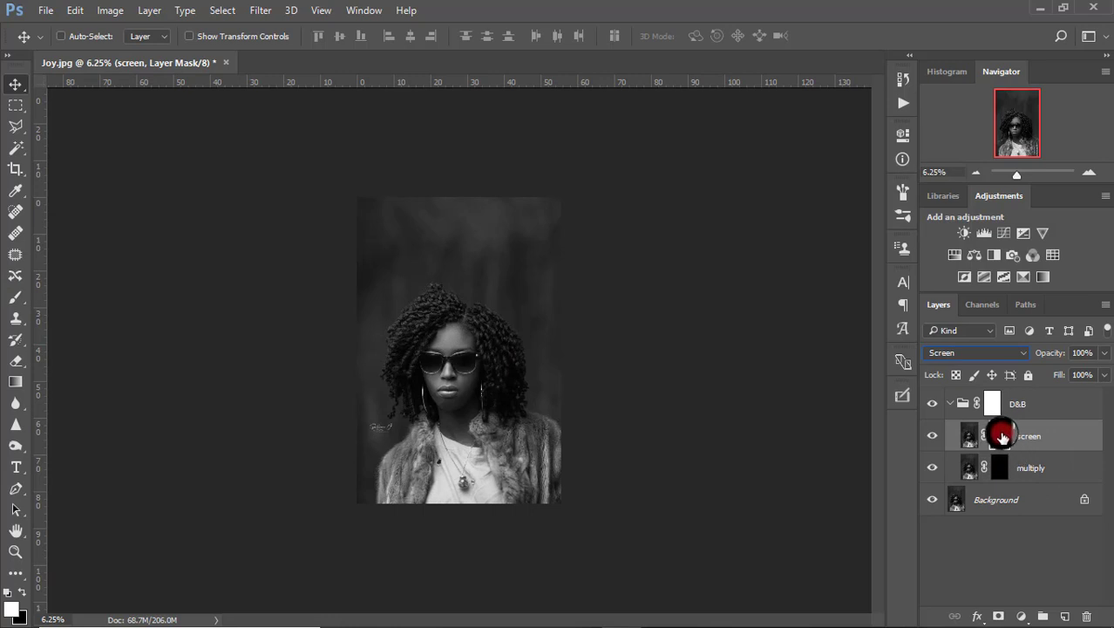
Paint soft white strokes on the screen mask over the forehead with a 250 px, 6% hardness brush.
{"action": "left_click", "coordinate": [24, 296]}
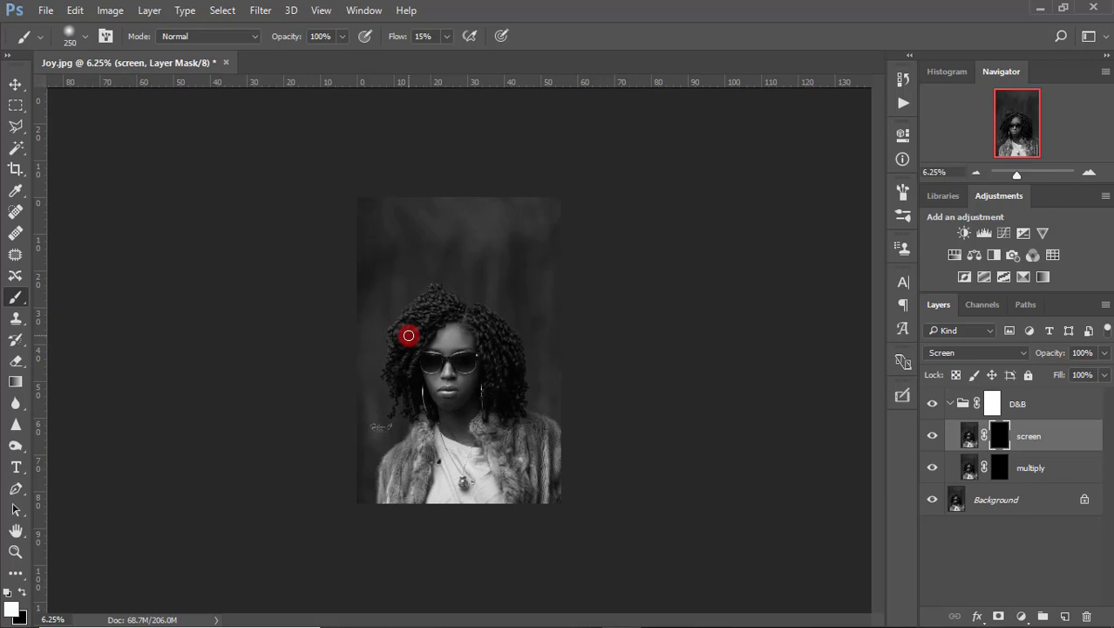
{"action": "left_click_drag", "start_coordinate": [449, 344], "coordinate": [444, 344]}
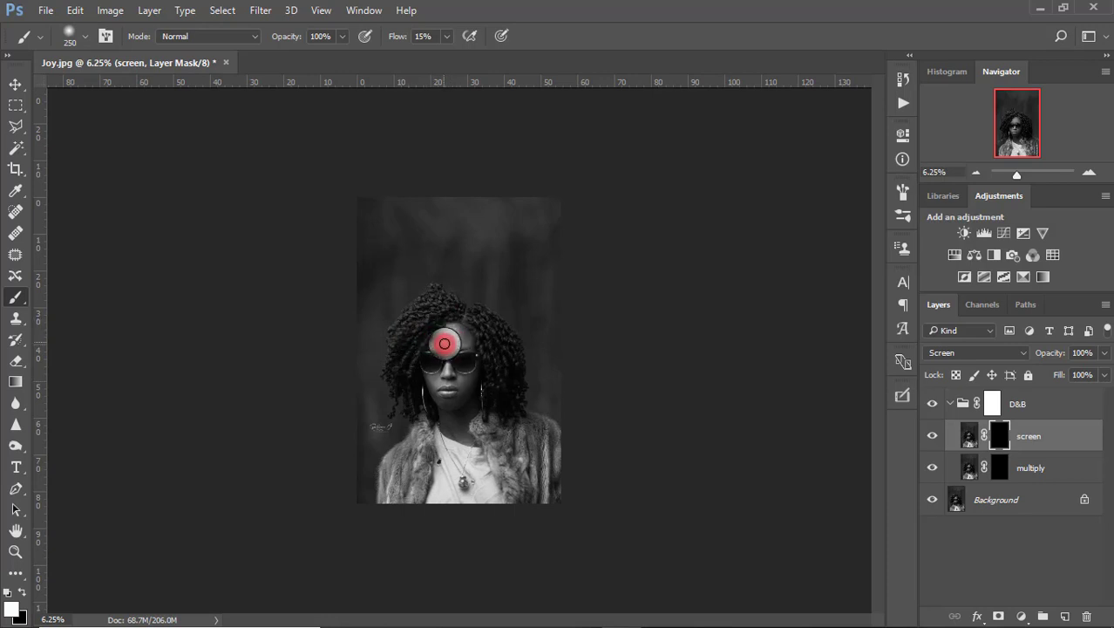
{"action": "right_click", "coordinate": [444, 343]}
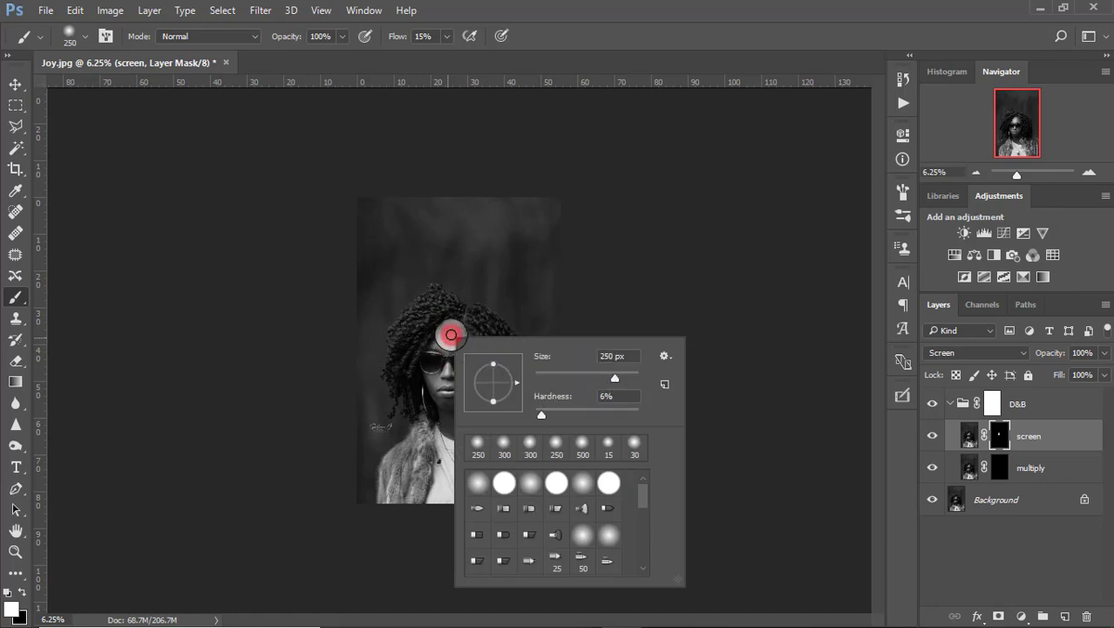
{"action": "mouse_move", "coordinate": [453, 335]}
{"action": "left_mouse_down"}
{"action": "mouse_move", "coordinate": [438, 334]}
{"action": "mouse_move", "coordinate": [453, 335]}
{"action": "mouse_move", "coordinate": [445, 343]}
{"action": "mouse_move", "coordinate": [435, 331]}
{"action": "left_mouse_up"}
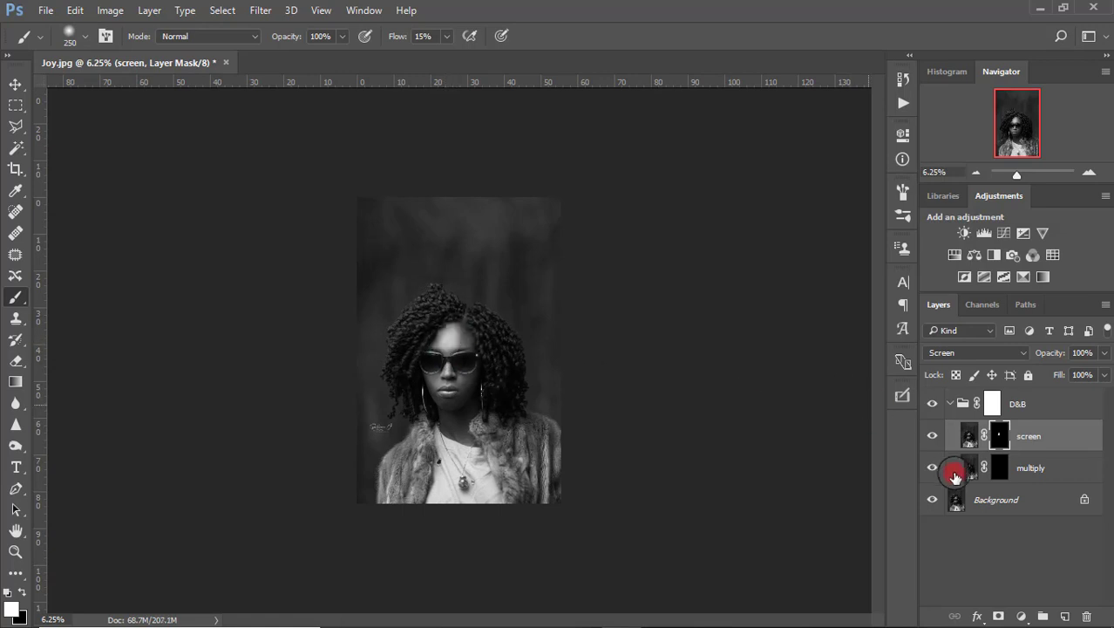
Paint white on the multiply mask over the cheeks, jaw and forehead side, then set opacity to 87%.
{"action": "left_click", "coordinate": [1000, 469]}
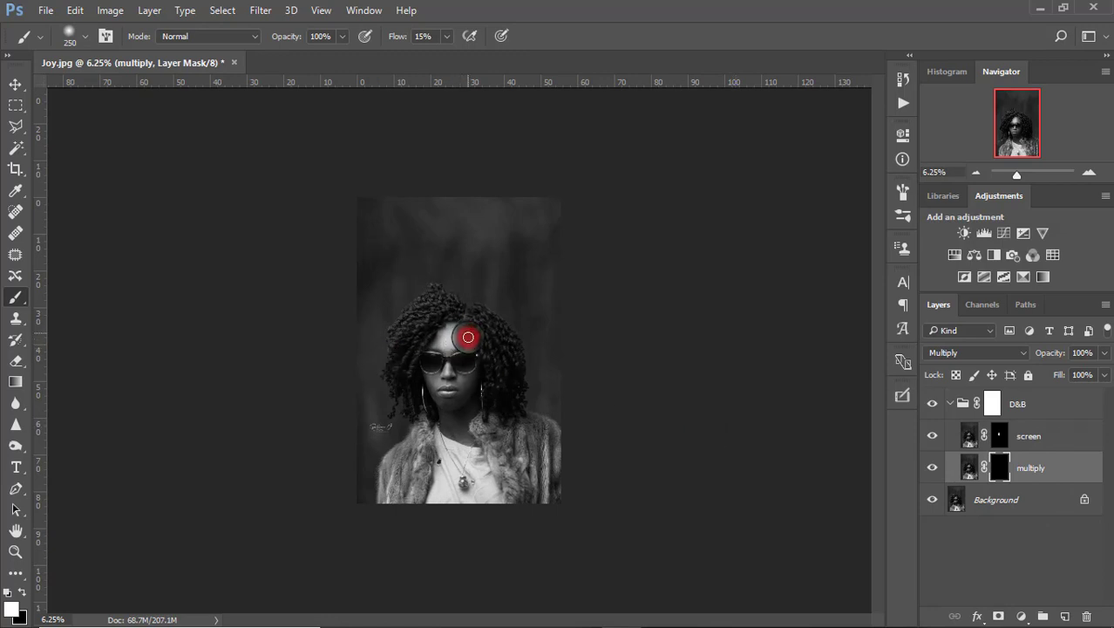
{"action": "mouse_move", "coordinate": [467, 347]}
{"action": "left_mouse_down"}
{"action": "mouse_move", "coordinate": [474, 374]}
{"action": "mouse_move", "coordinate": [460, 401]}
{"action": "mouse_move", "coordinate": [474, 375]}
{"action": "left_mouse_up"}
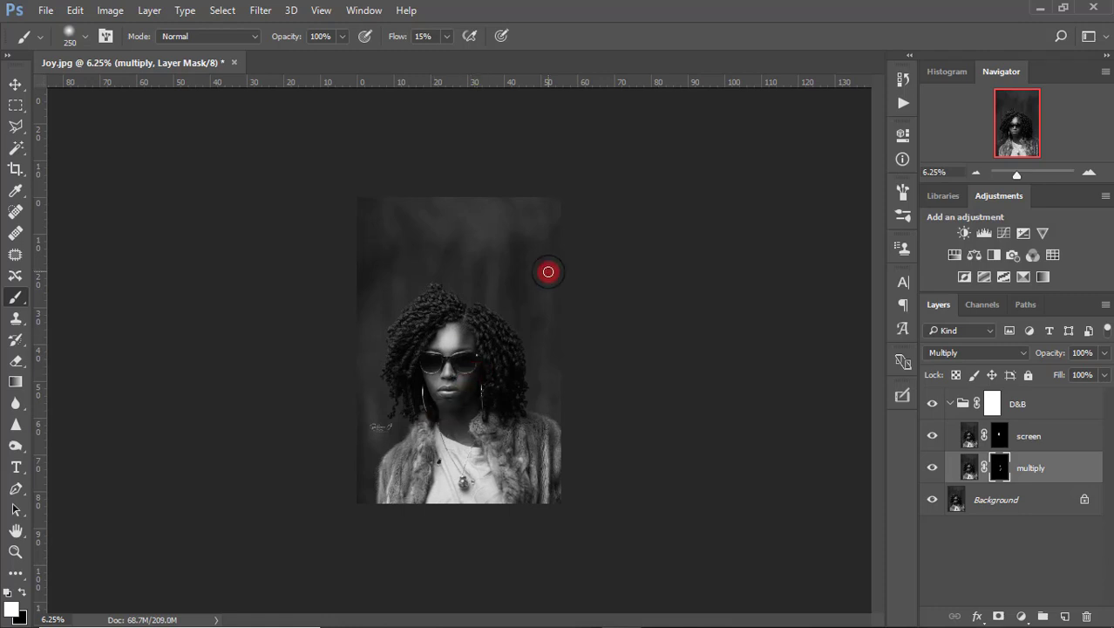
{"action": "mouse_move", "coordinate": [434, 386]}
{"action": "left_mouse_down"}
{"action": "mouse_move", "coordinate": [427, 380]}
{"action": "mouse_move", "coordinate": [437, 405]}
{"action": "mouse_move", "coordinate": [425, 374]}
{"action": "mouse_move", "coordinate": [441, 319]}
{"action": "mouse_move", "coordinate": [435, 348]}
{"action": "mouse_move", "coordinate": [445, 345]}
{"action": "mouse_move", "coordinate": [435, 331]}
{"action": "mouse_move", "coordinate": [455, 323]}
{"action": "mouse_move", "coordinate": [480, 339]}
{"action": "mouse_move", "coordinate": [484, 369]}
{"action": "mouse_move", "coordinate": [435, 386]}
{"action": "mouse_move", "coordinate": [442, 401]}
{"action": "left_mouse_up"}
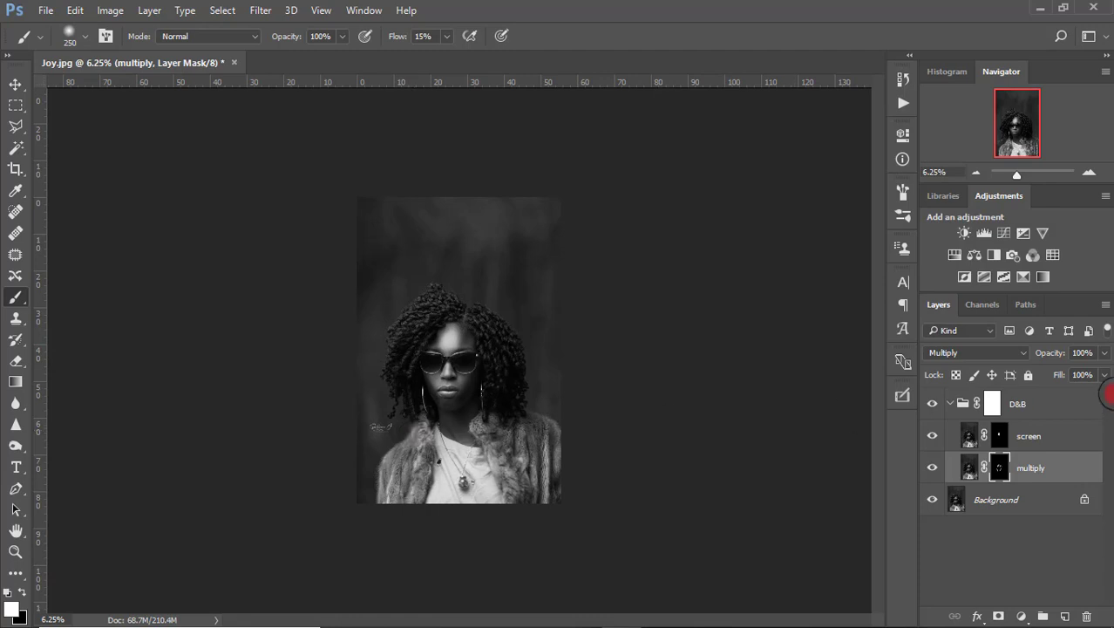
{"action": "left_click_drag", "start_coordinate": [1052, 353], "coordinate": [1041, 358]}
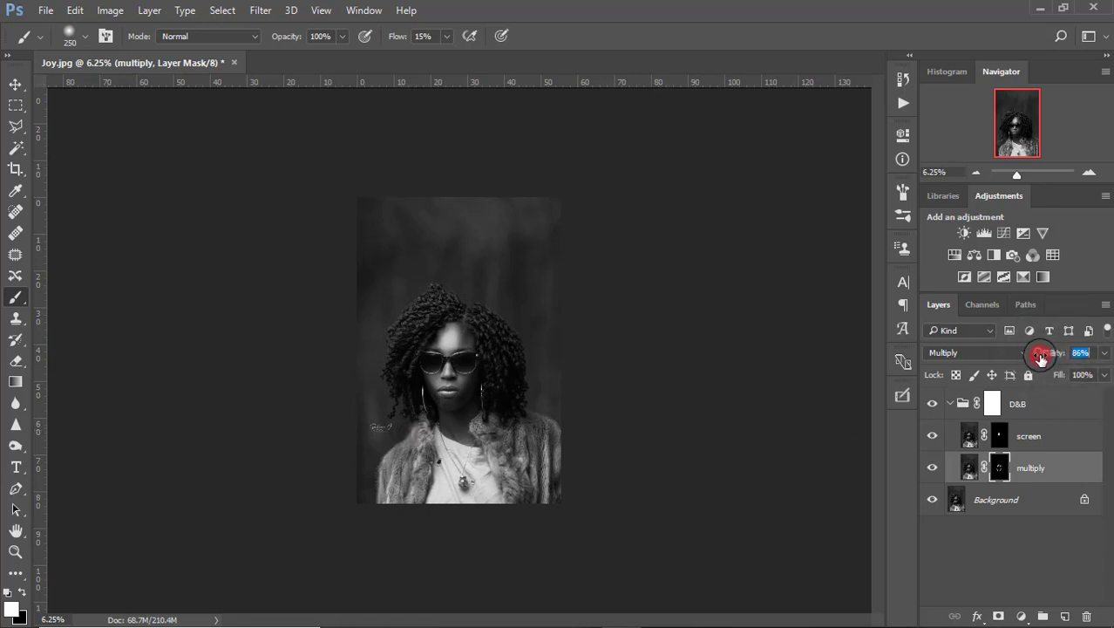
Paint more highlights on the screen mask and lower the screen layer's opacity to 80%.
{"action": "left_click", "coordinate": [999, 434]}
{"action": "mouse_move", "coordinate": [460, 389]}
{"action": "left_mouse_down"}
{"action": "mouse_move", "coordinate": [471, 366]}
{"action": "mouse_move", "coordinate": [436, 384]}
{"action": "mouse_move", "coordinate": [428, 371]}
{"action": "mouse_move", "coordinate": [443, 364]}
{"action": "mouse_move", "coordinate": [448, 378]}
{"action": "left_mouse_up"}
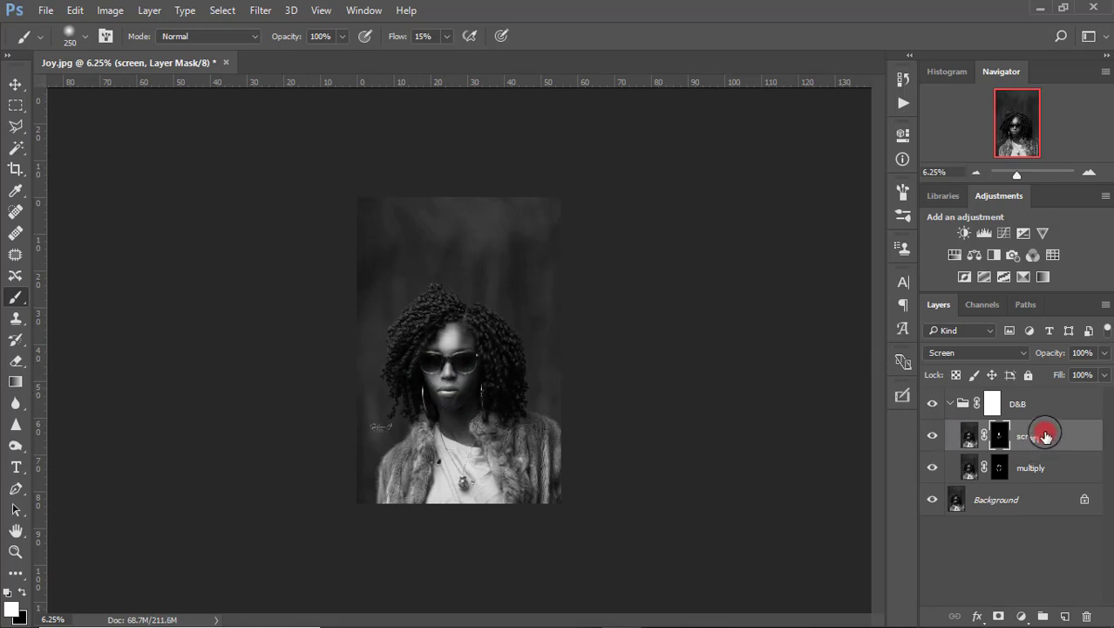
{"action": "left_click_drag", "start_coordinate": [1062, 351], "coordinate": [1045, 353]}
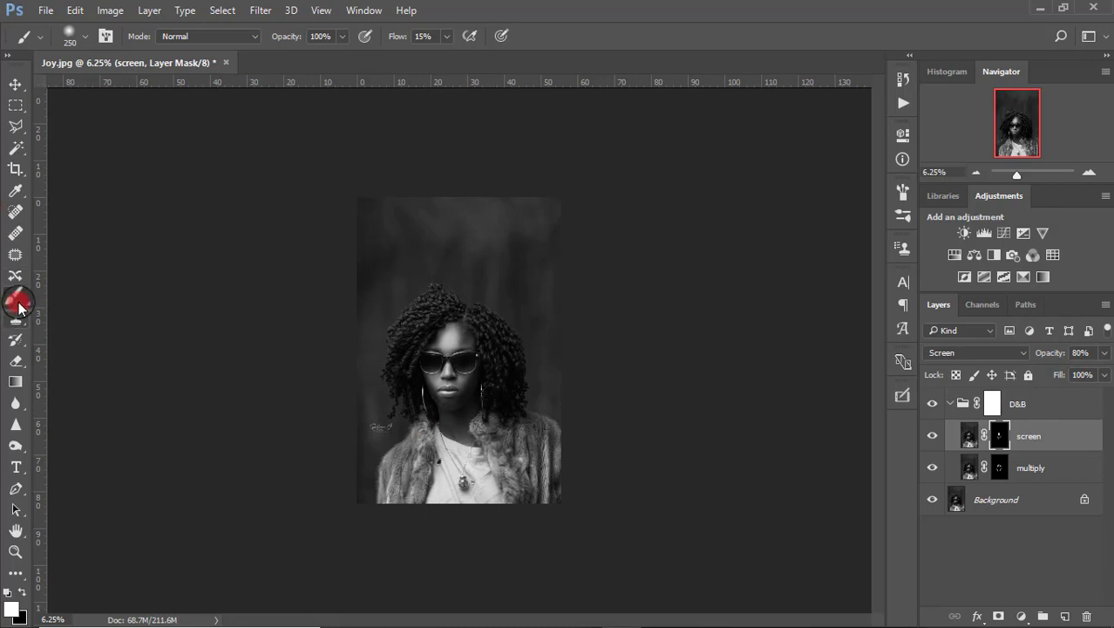
Switch the painting colour to black and tone down the forehead highlight.
{"action": "left_click", "coordinate": [20, 602]}
{"action": "left_click", "coordinate": [23, 595]}
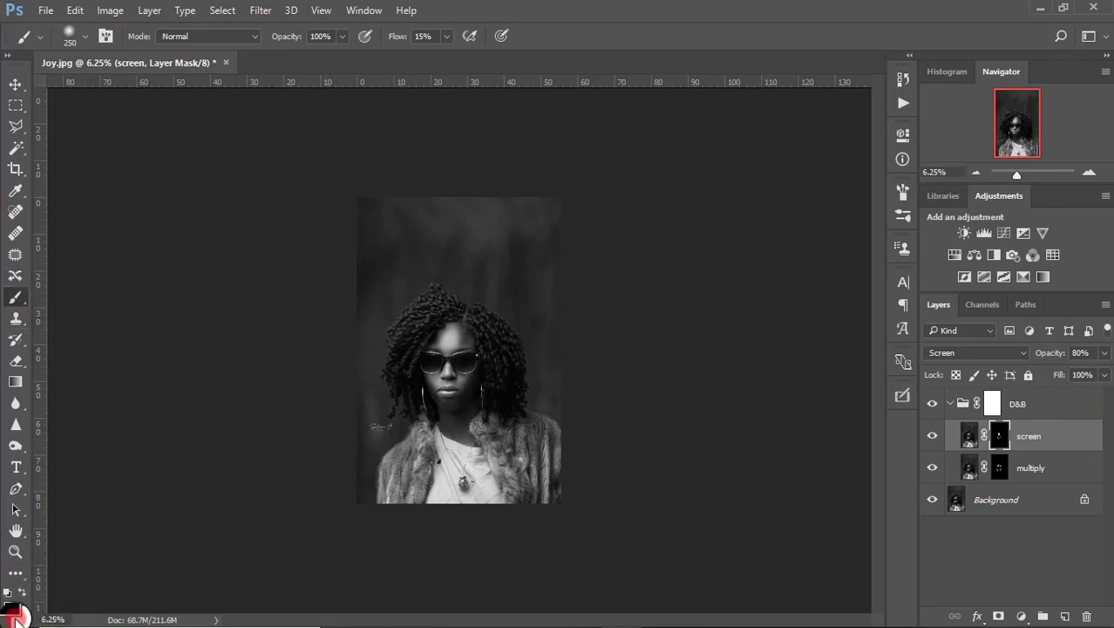
{"action": "left_click_drag", "start_coordinate": [452, 328], "coordinate": [458, 341]}
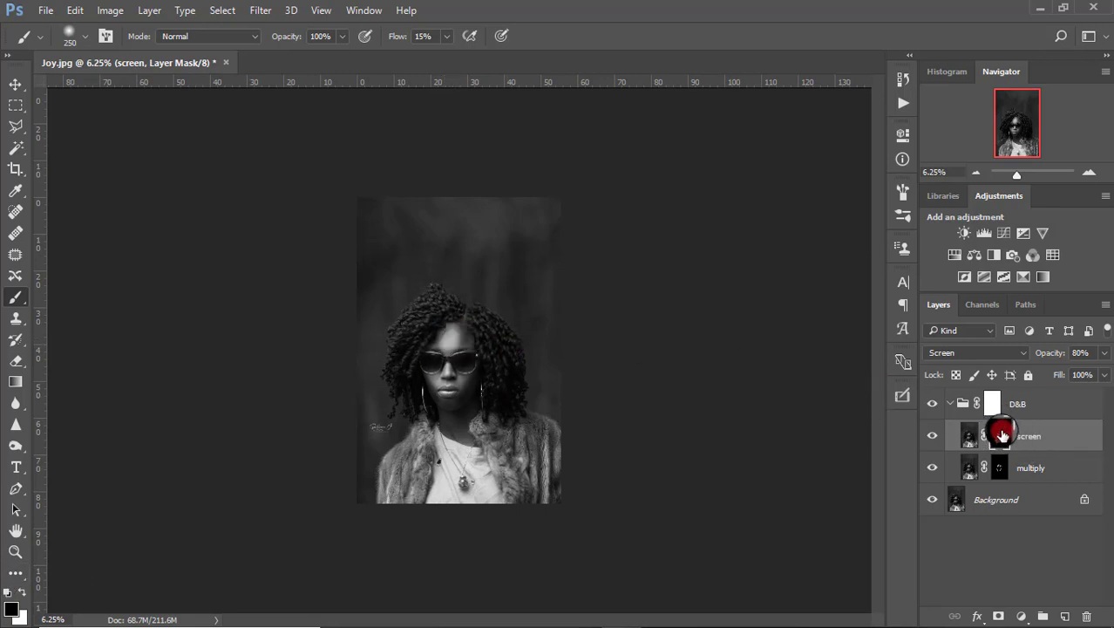
Collapse the D&B group and lower its opacity to 72%, toggling its visibility to compare.
{"action": "left_click", "coordinate": [947, 404]}
{"action": "left_click", "coordinate": [950, 405]}
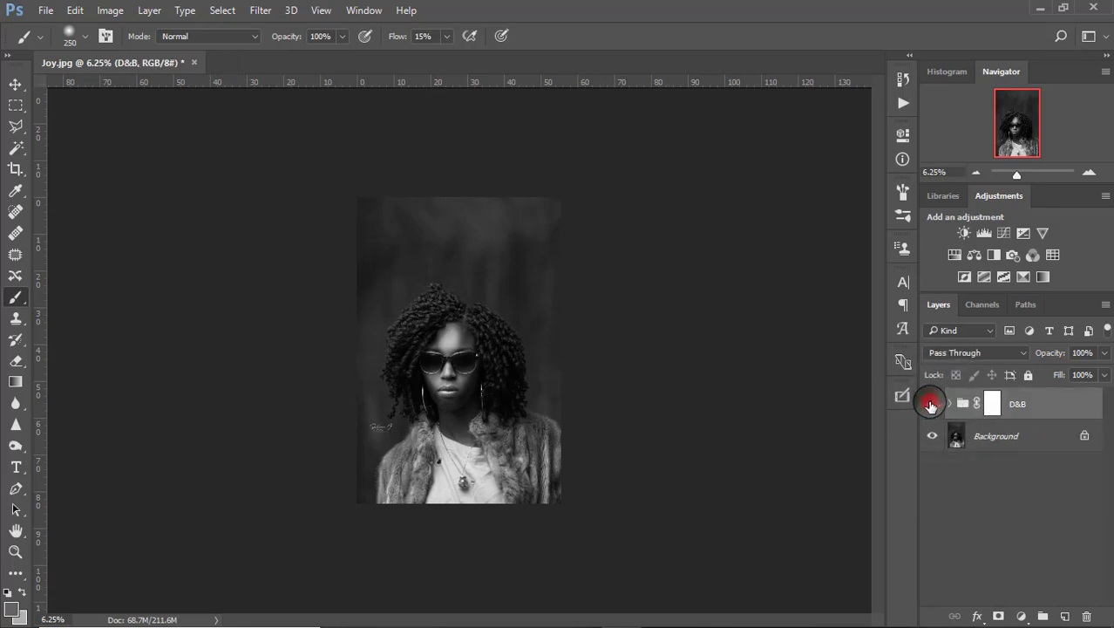
{"action": "left_click", "coordinate": [931, 404]}
{"action": "left_click", "coordinate": [931, 405]}
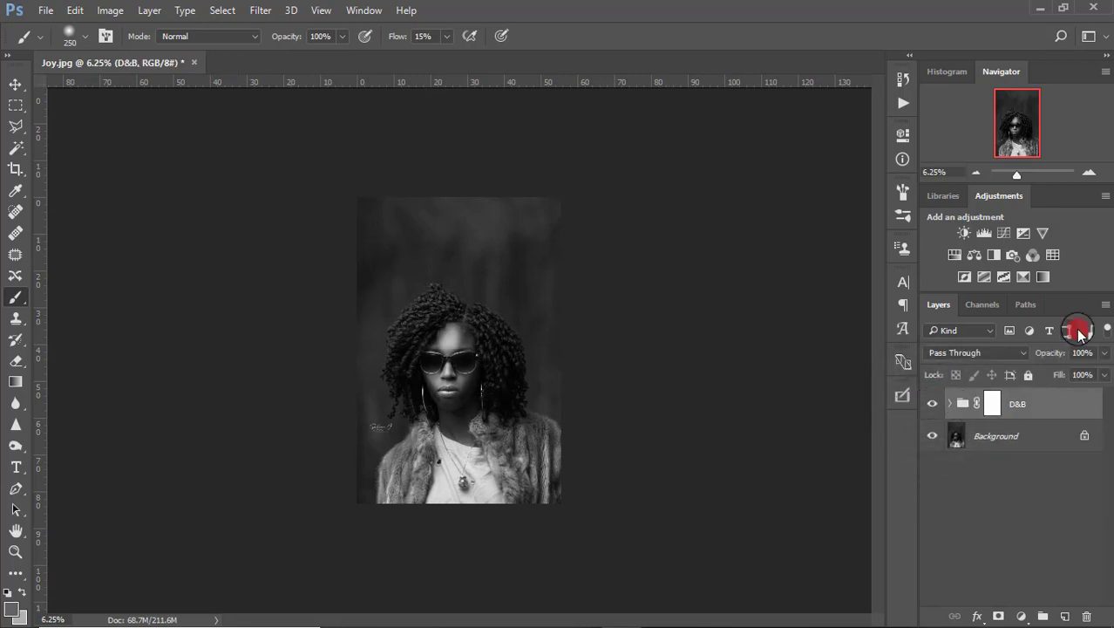
{"action": "left_click_drag", "start_coordinate": [1058, 349], "coordinate": [1046, 353]}
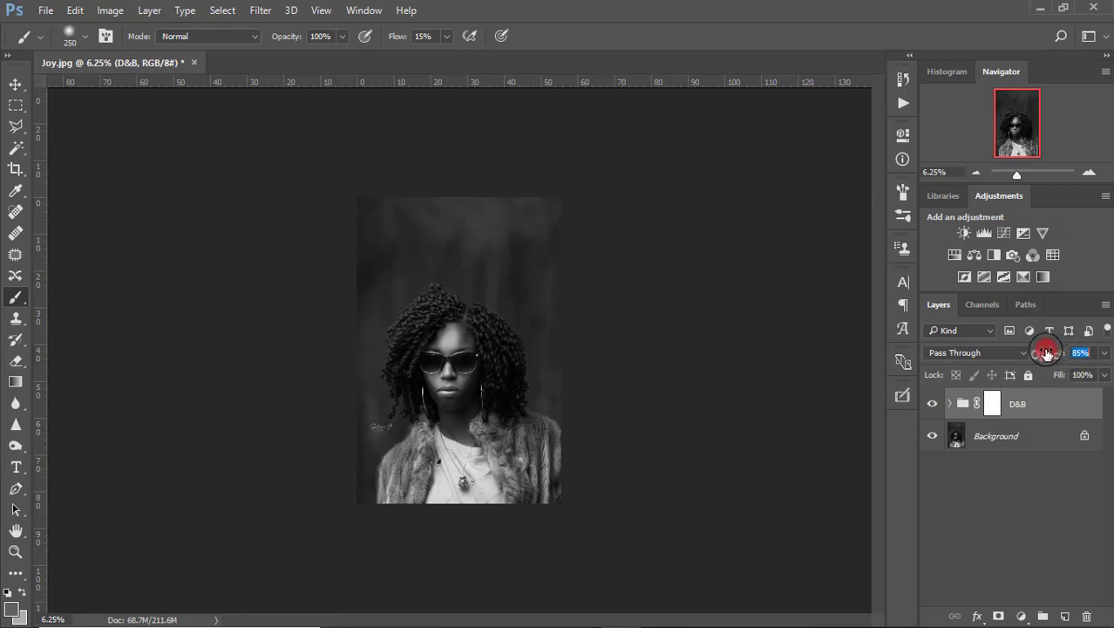
{"action": "left_click", "coordinate": [931, 403]}
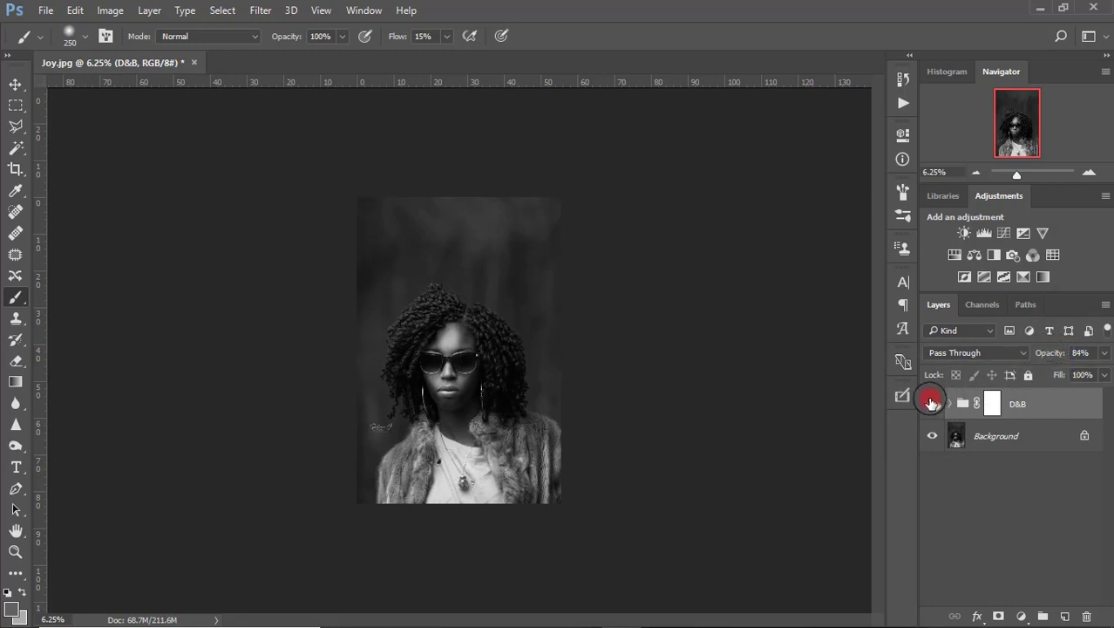
{"action": "left_click", "coordinate": [930, 406]}
{"action": "left_click", "coordinate": [930, 407]}
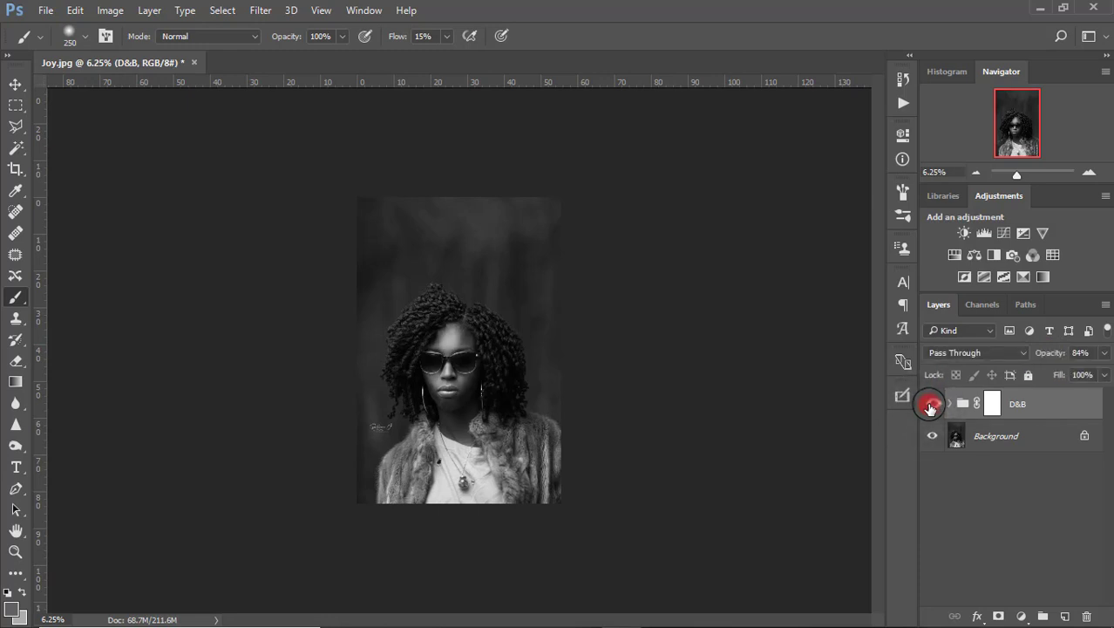
{"action": "mouse_move", "coordinate": [1057, 352]}
{"action": "left_mouse_down"}
{"action": "mouse_move", "coordinate": [1090, 354]}
{"action": "mouse_move", "coordinate": [1056, 353]}
{"action": "left_mouse_up"}
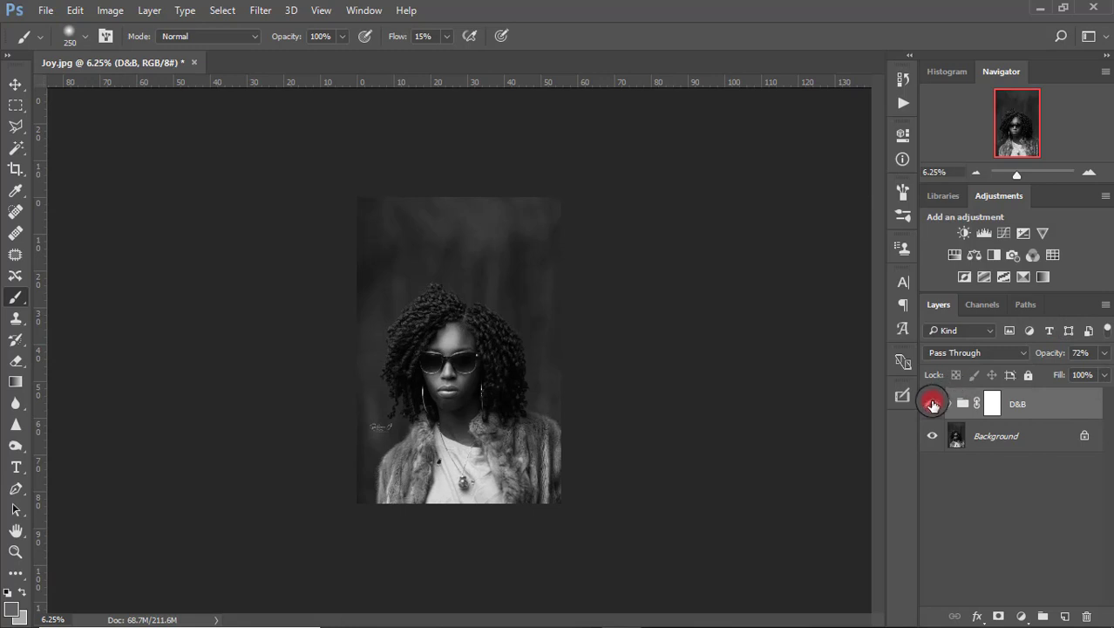
{"action": "left_click", "coordinate": [933, 405]}
{"action": "left_click", "coordinate": [932, 406]}
{"action": "left_click", "coordinate": [932, 405]}
{"action": "key", "text": "ctrl+0"}
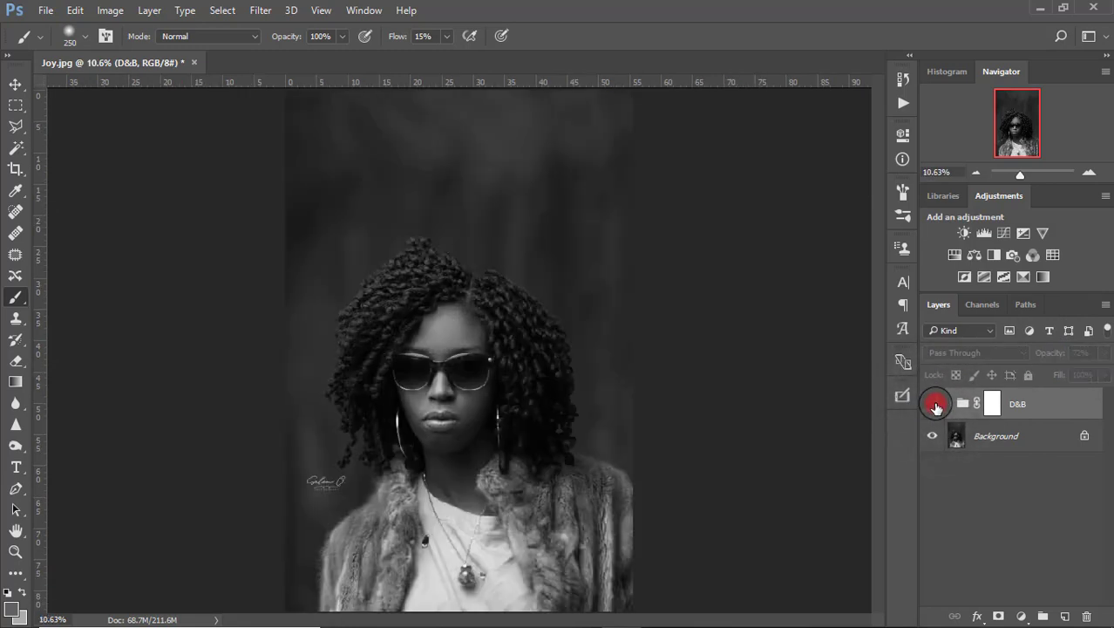
{"action": "left_click", "coordinate": [933, 405]}
{"action": "left_click", "coordinate": [934, 404]}
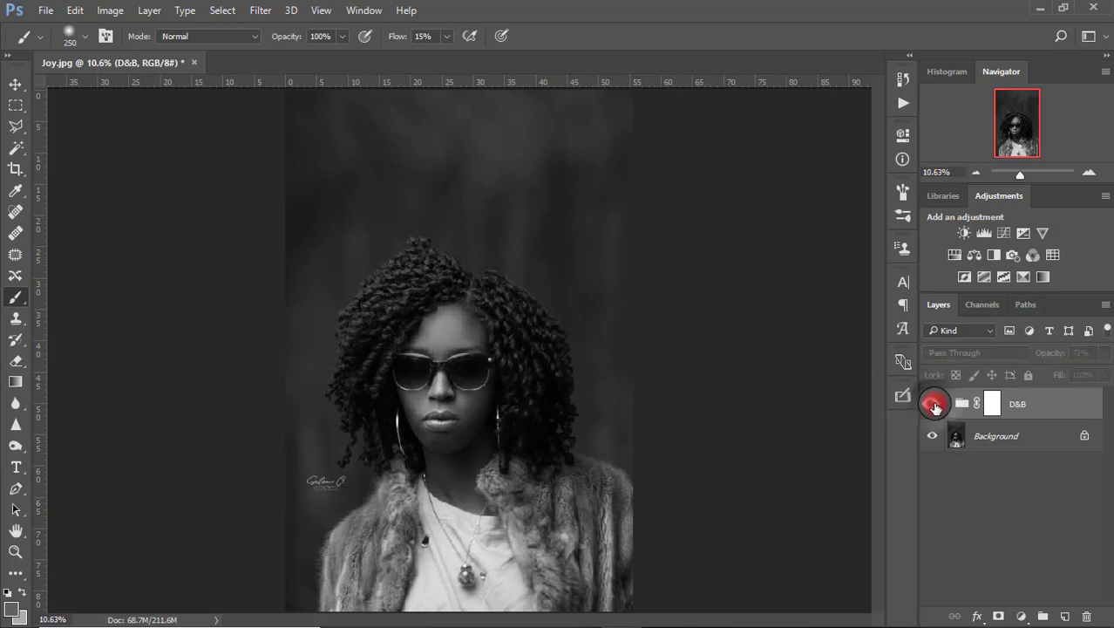
{"action": "left_click", "coordinate": [935, 405]}
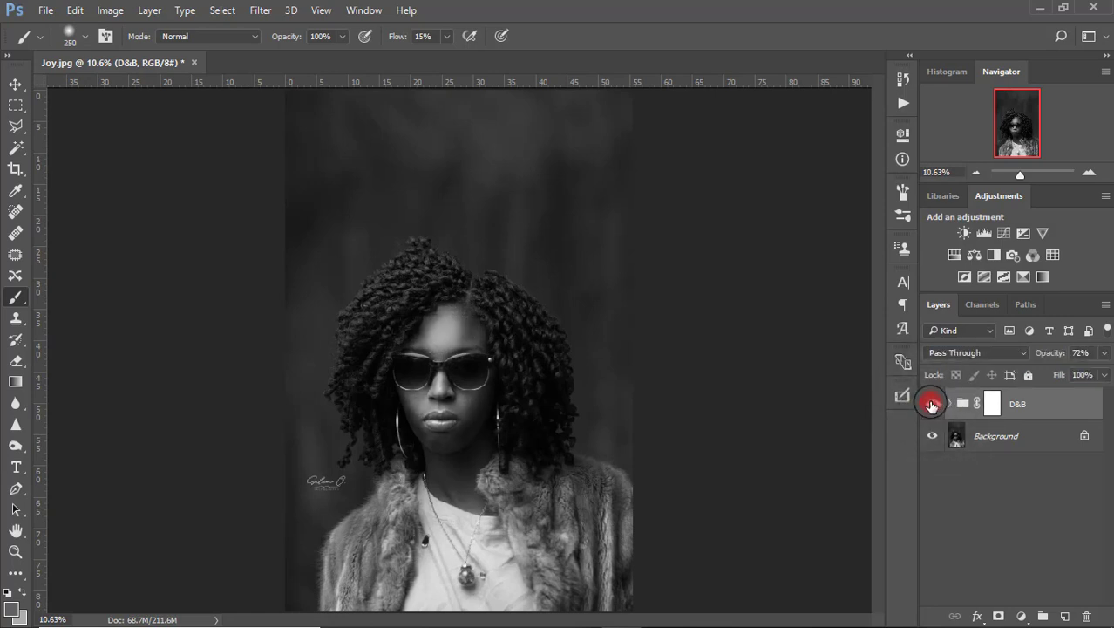
{"action": "left_click", "coordinate": [931, 405]}
{"action": "left_click", "coordinate": [931, 405]}
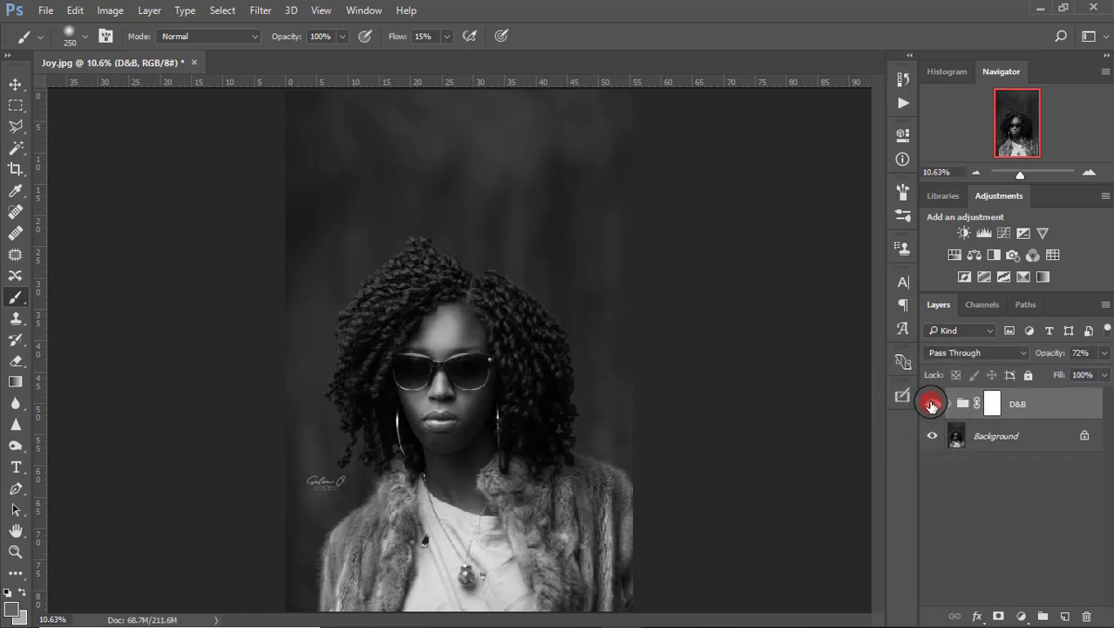